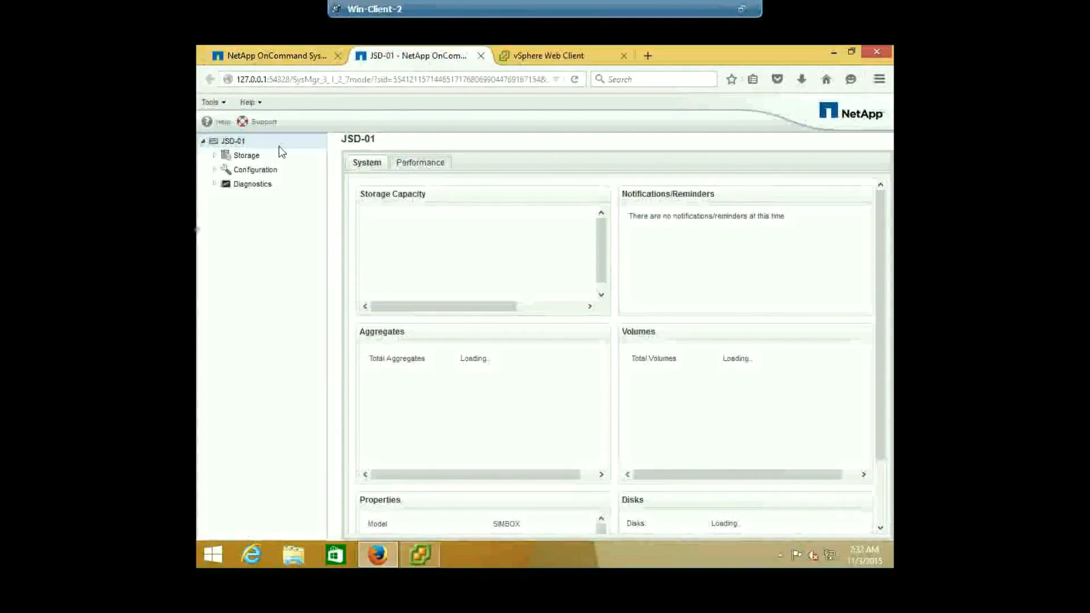
- Start a new storage aggregate on JSD-01, name it aggr1 and keep the RAID-DP type
left_click(216, 156)
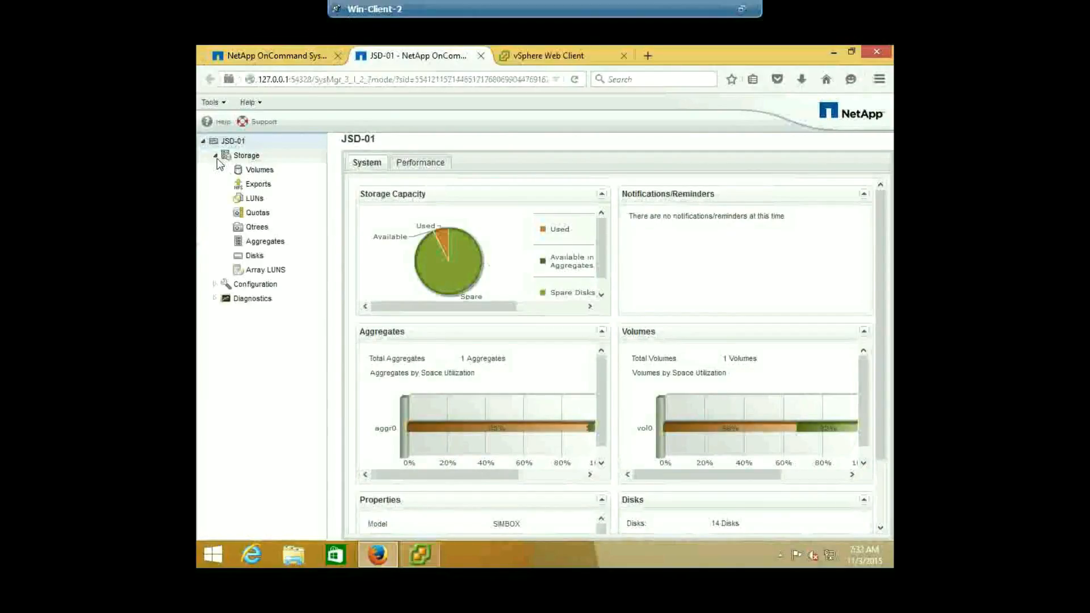
left_click(267, 243)
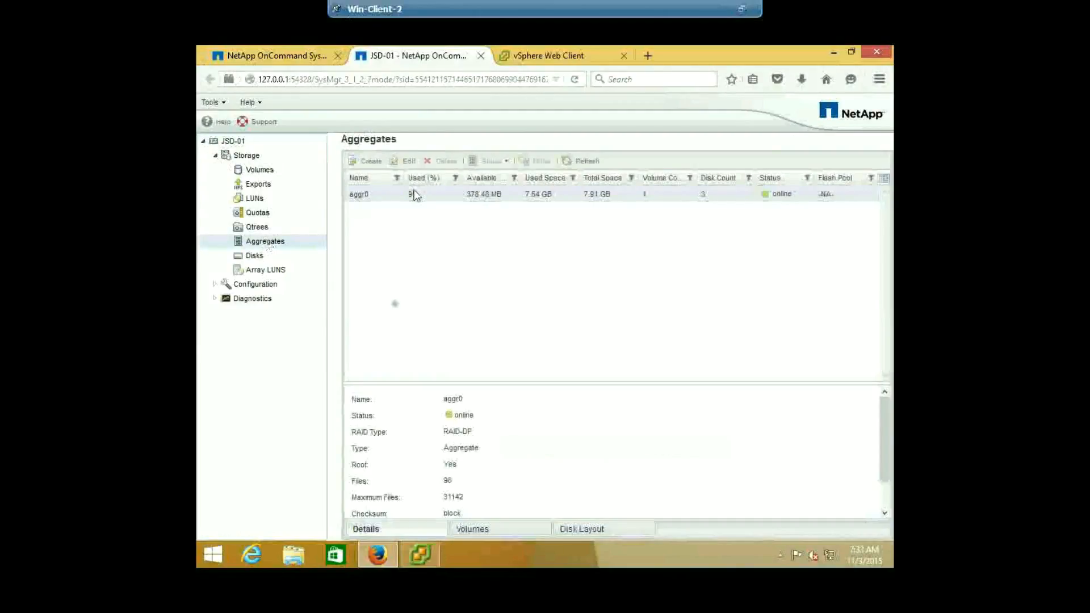
left_click(366, 165)
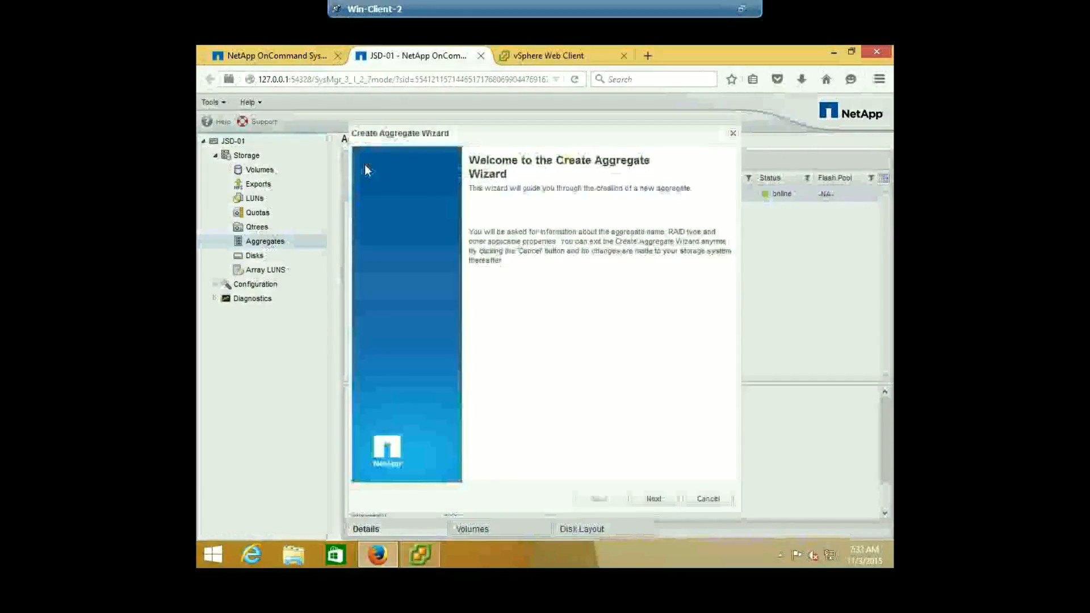
left_click(673, 501)
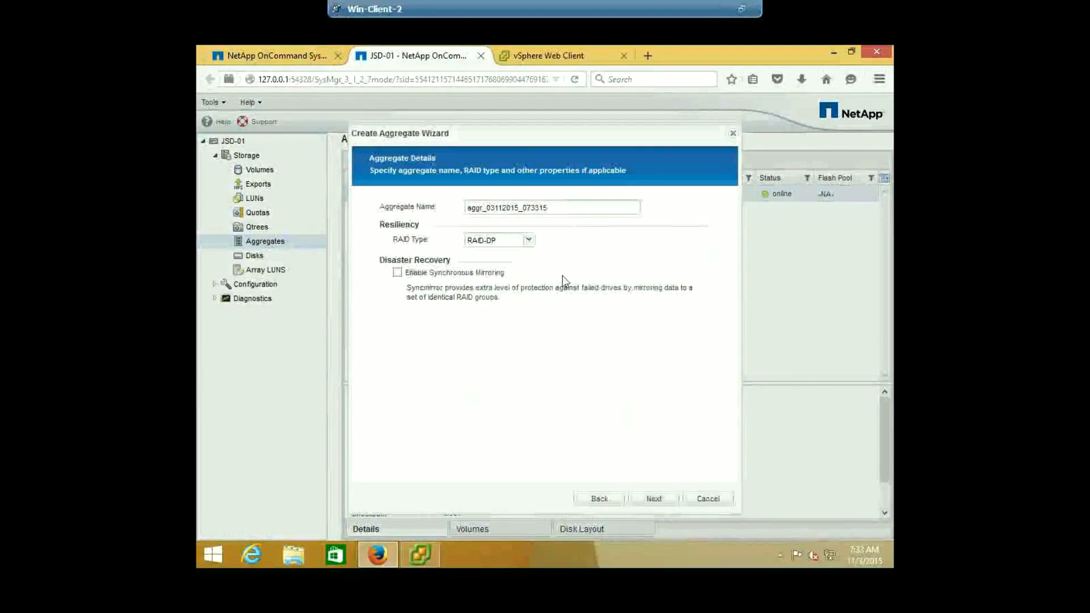
left_click_drag(558, 208, 505, 209)
key("BackSpace")
key("BackSpace")
key("BackSpace")
key("BackSpace")
key("BackSpace")
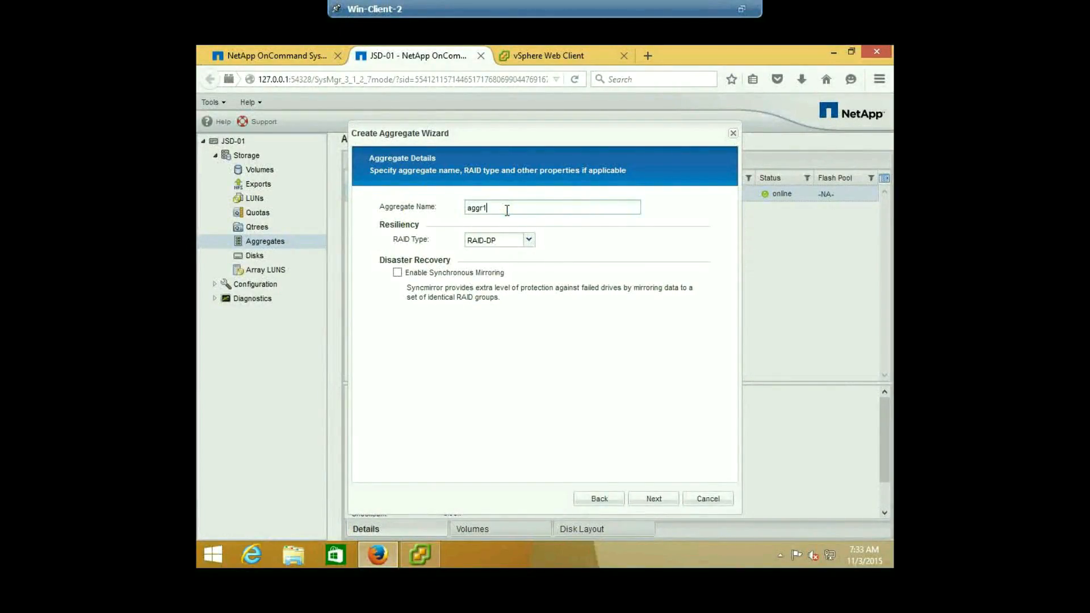
left_click(670, 503)
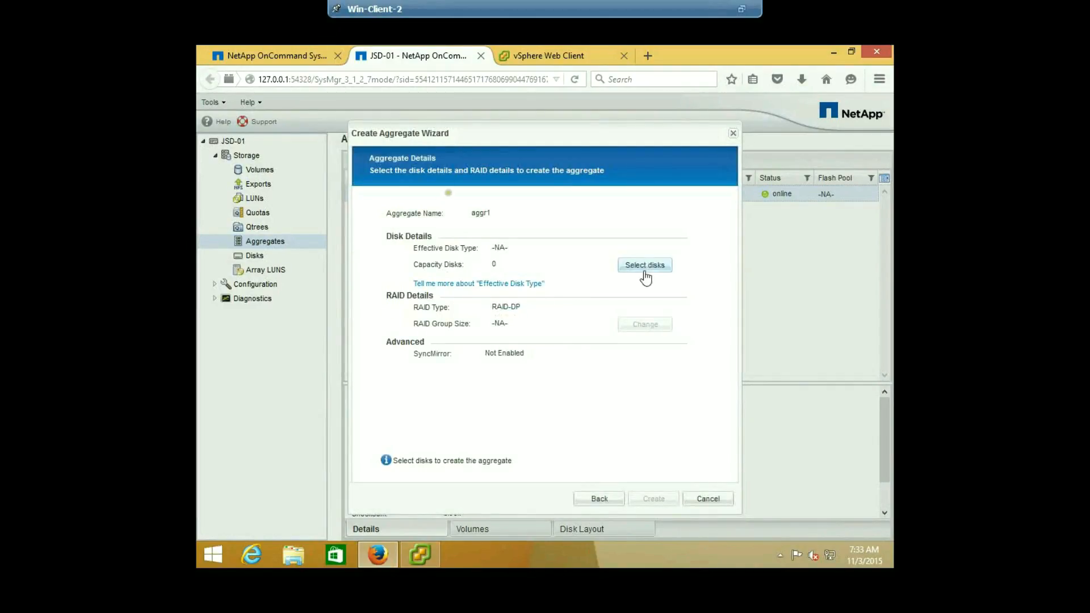
- Assign 5 capacity disks to aggregate aggr1, create it and finish the wizard
left_click(644, 265)
left_click(611, 271)
left_click_drag(540, 380, 470, 382)
type("5")
left_click(655, 438)
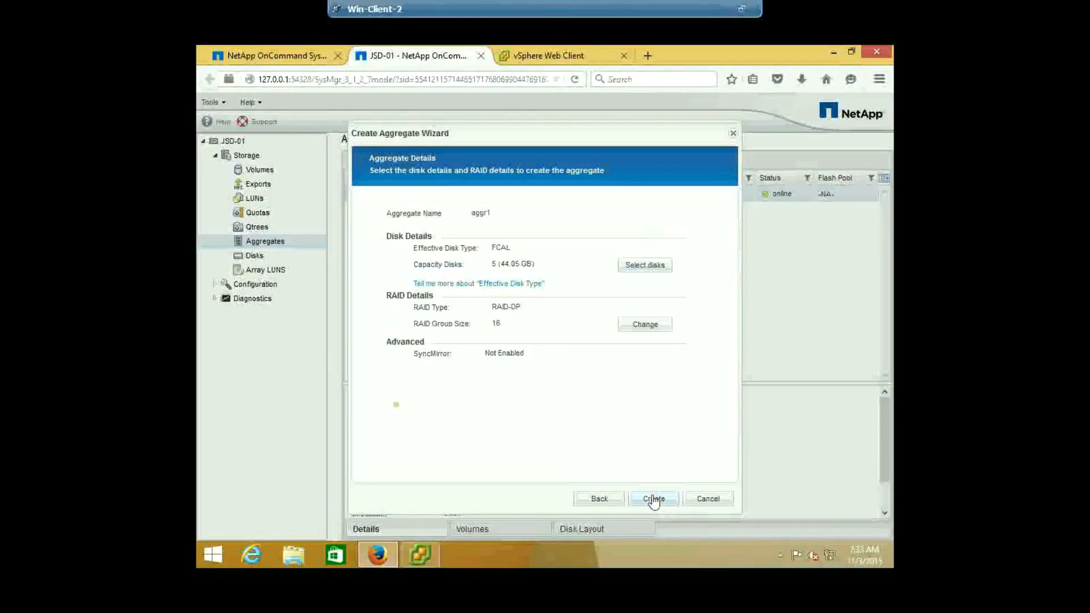
left_click(654, 499)
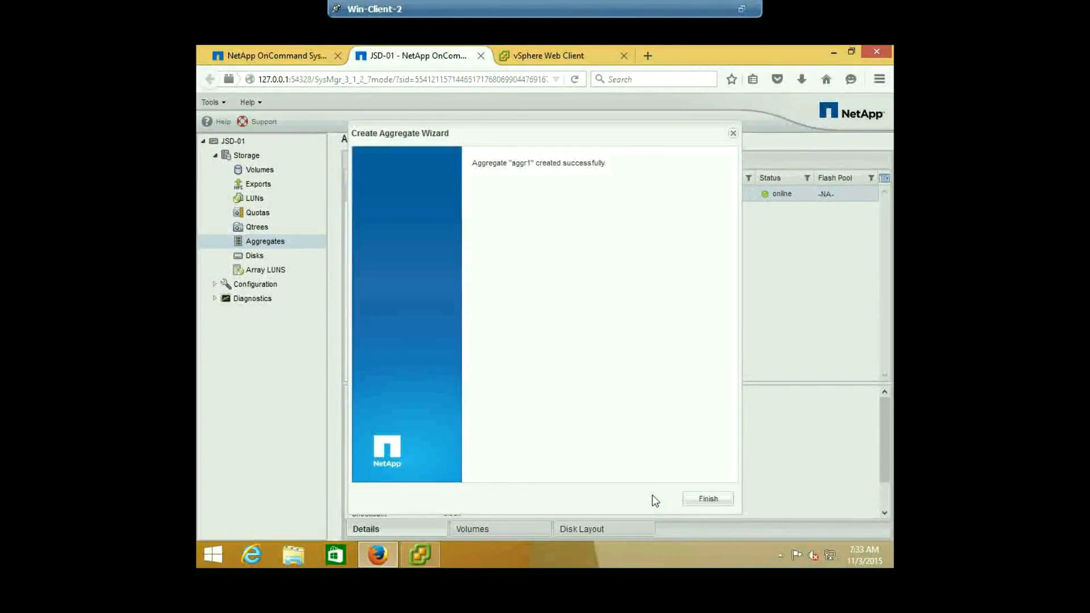
left_click(708, 499)
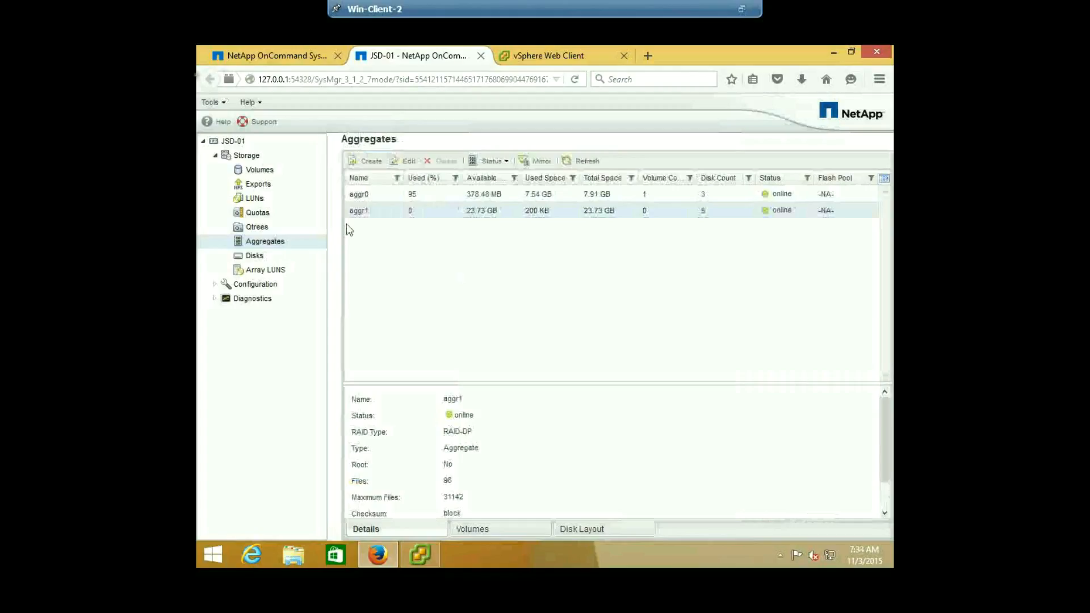
- Enable the NFS protocol in the storage system's configuration
left_click(215, 284)
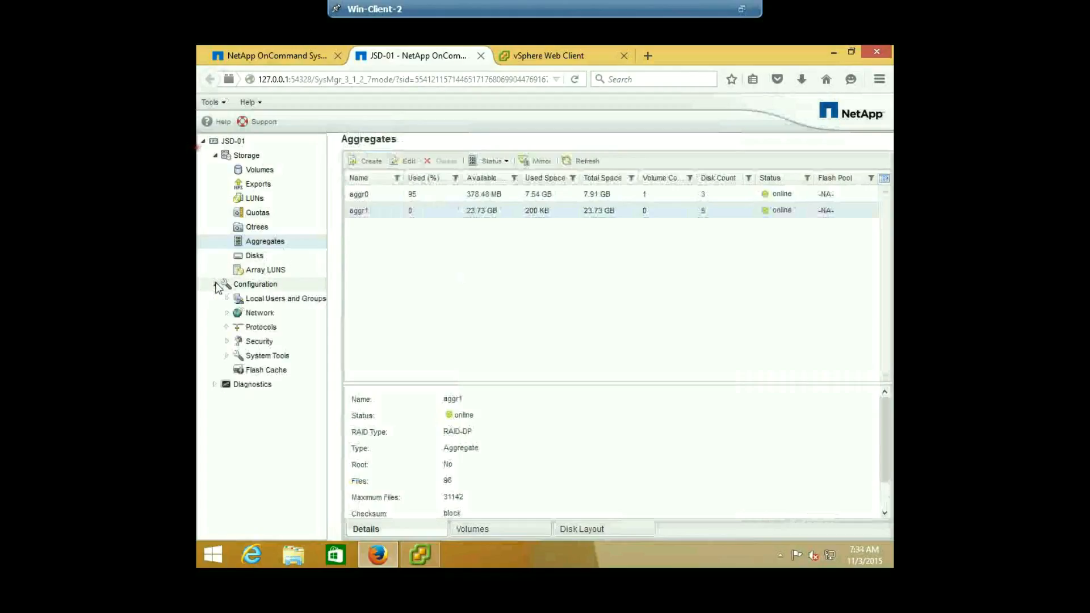
left_click(228, 328)
left_click(250, 341)
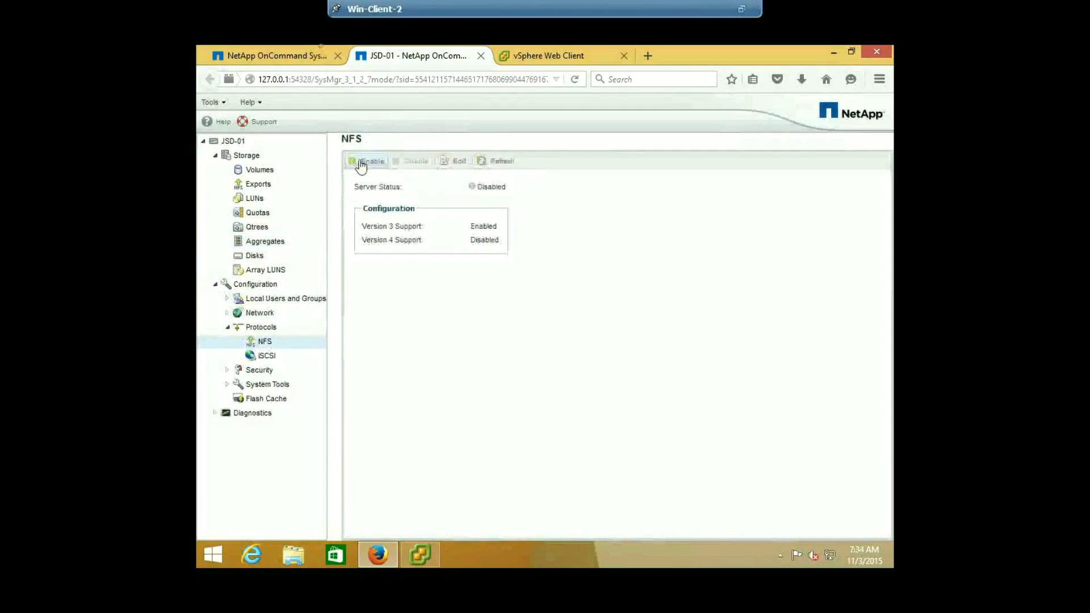
left_click(360, 164)
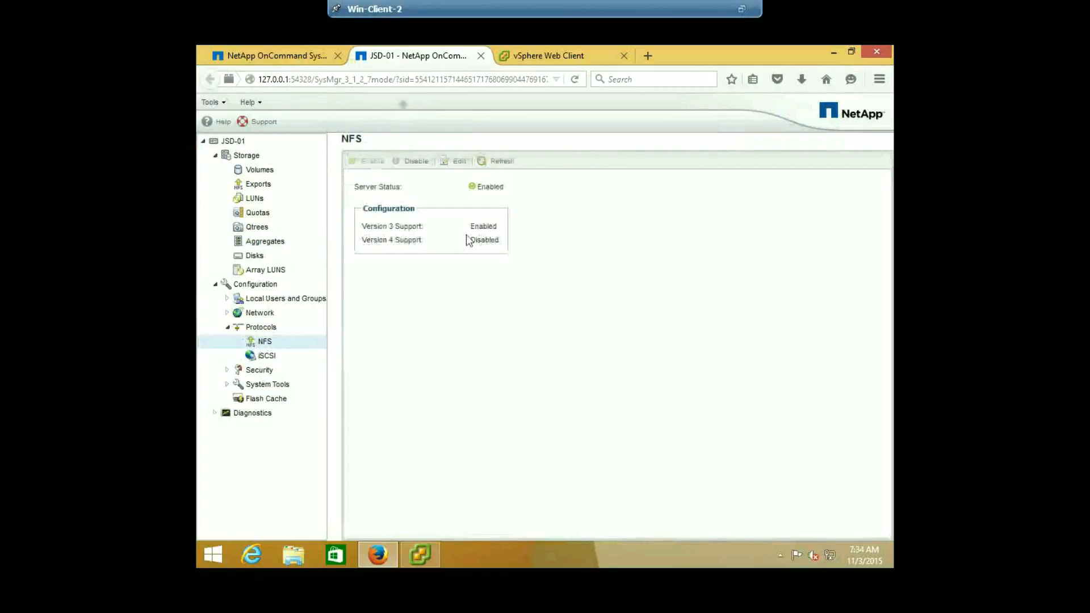
- Create a thin-provisioned NAS volume named vol1 on aggr1 with a total size of 5 GB
left_click(265, 172)
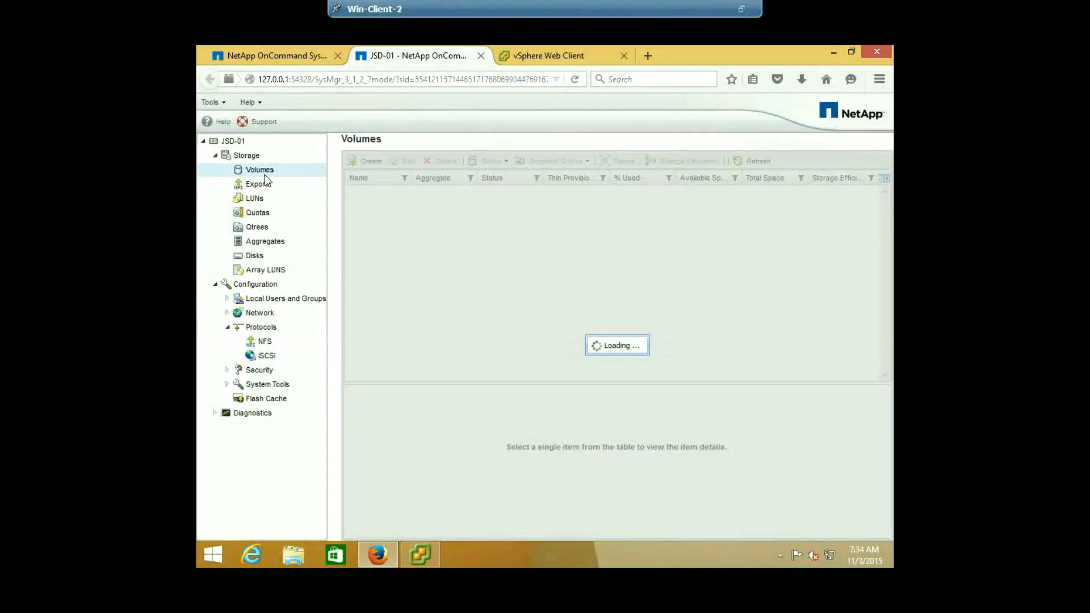
left_click(357, 161)
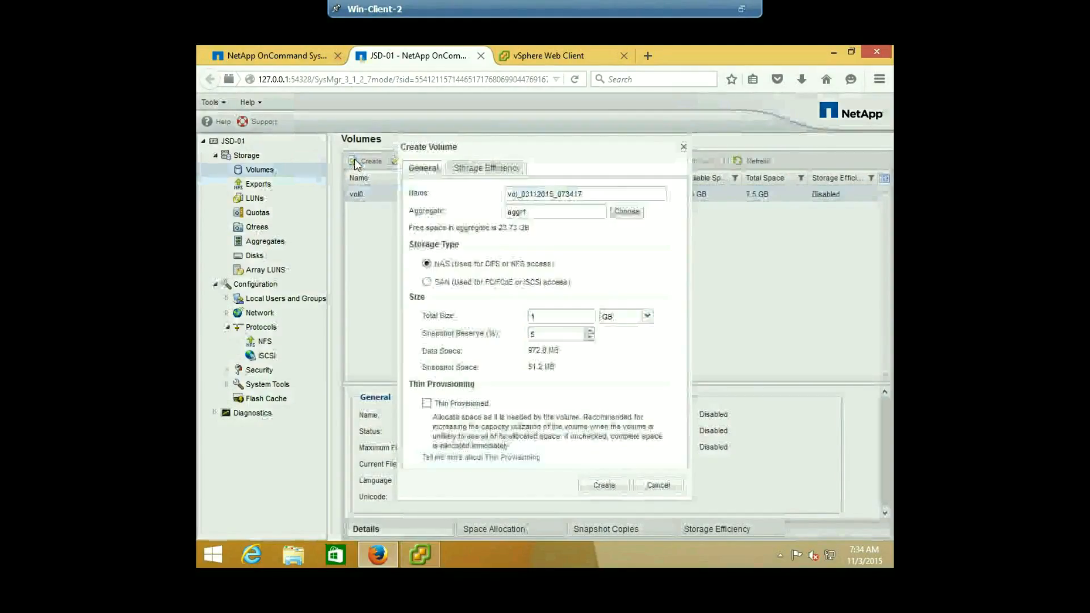
left_click_drag(582, 194, 523, 190)
key("BackSpace")
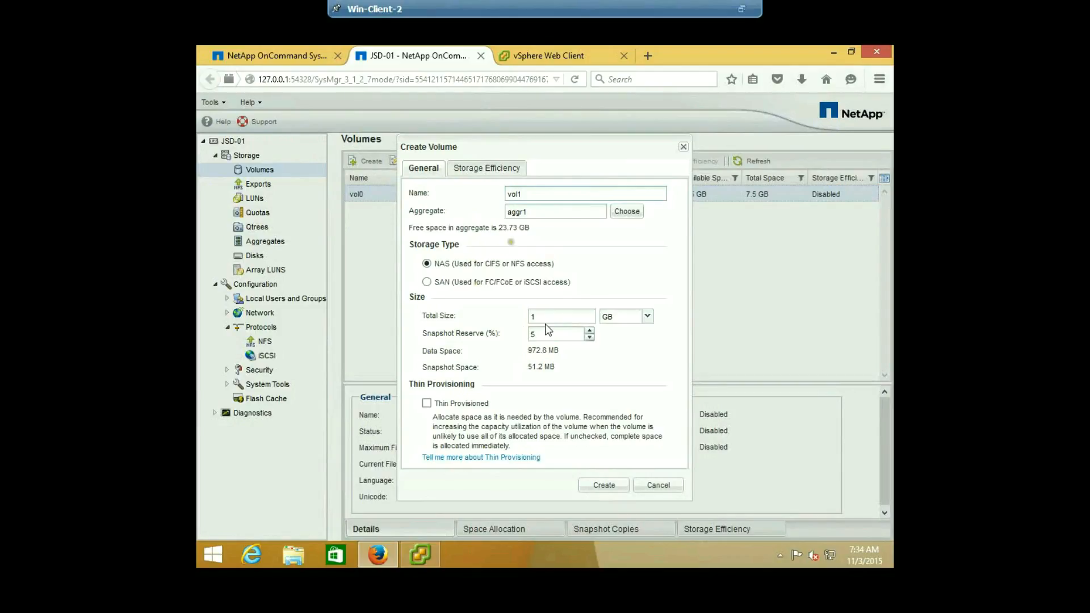
left_click_drag(537, 317, 523, 320)
type("5")
left_click(426, 403)
left_click(621, 483)
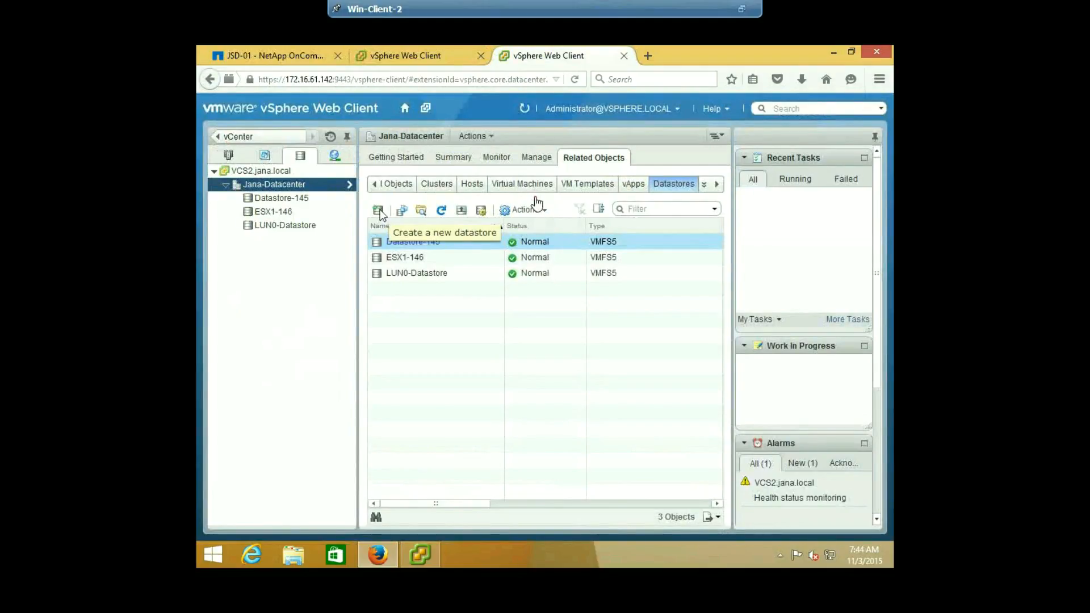
- Start a new datastore in Jana-Datacenter and choose NFS as its type
left_click(378, 211)
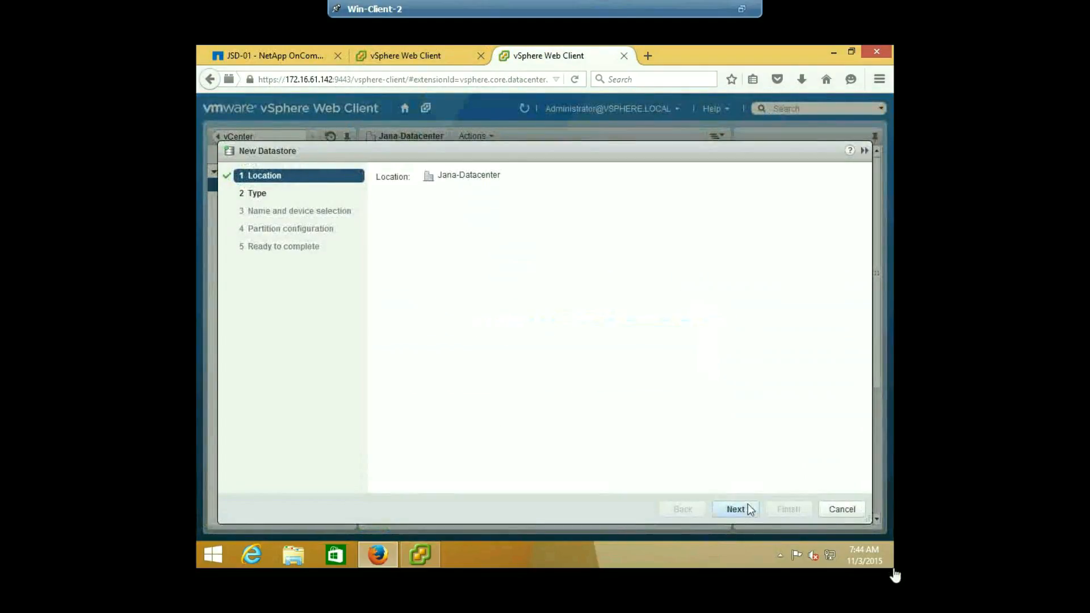
left_click(748, 509)
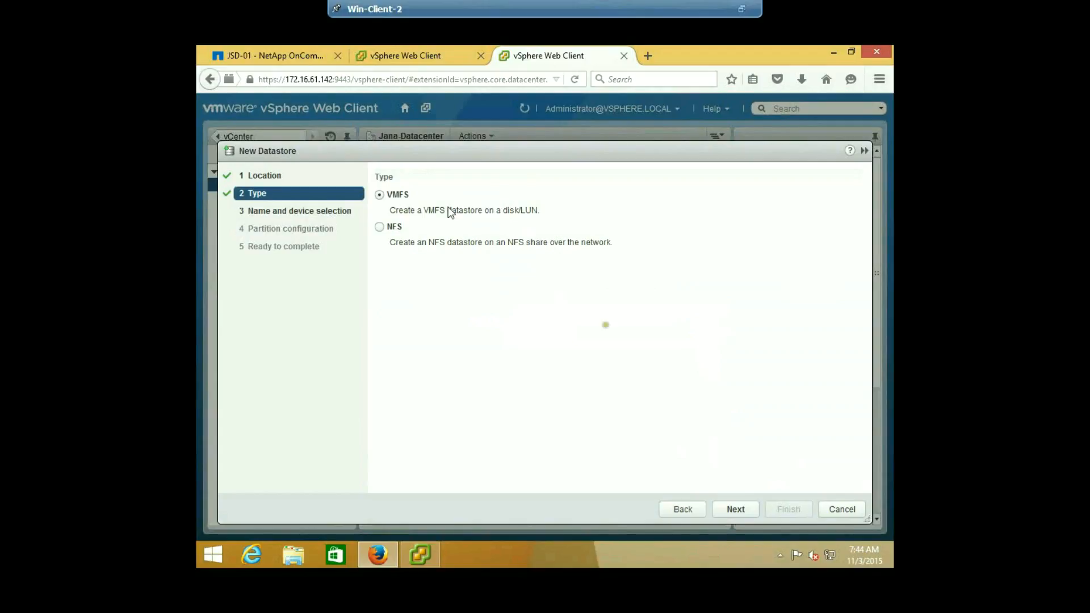
left_click(378, 226)
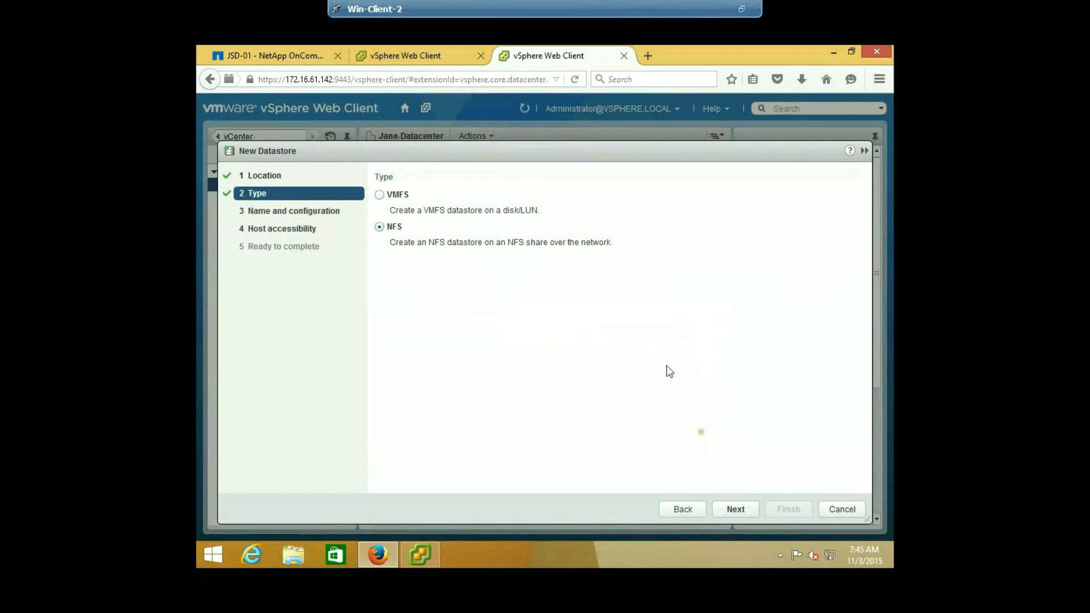
left_click(746, 513)
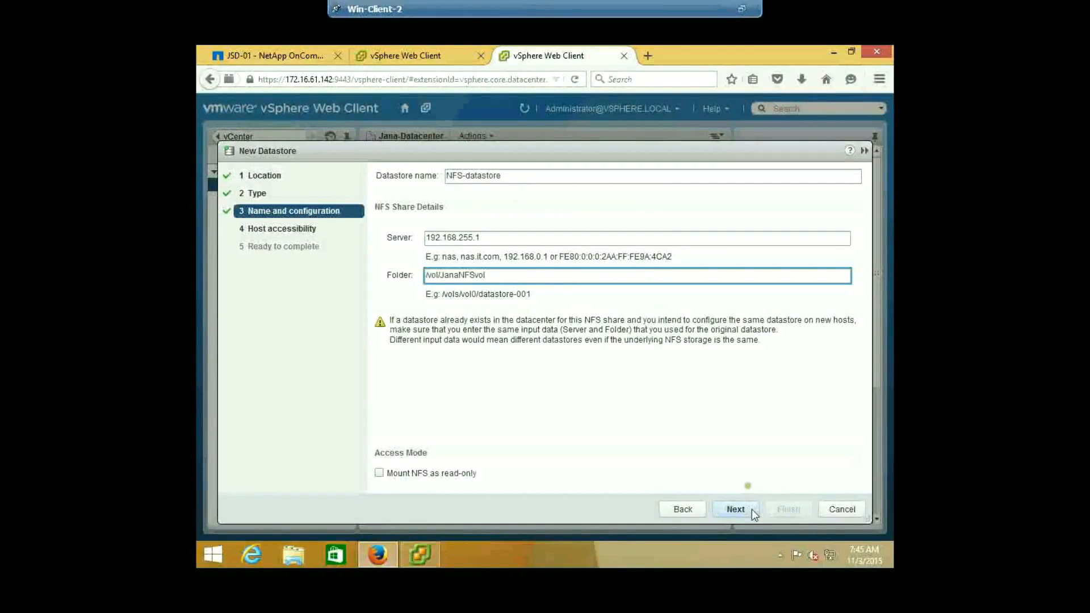
- Create NFS-Datastore from server 192.168.255.1, folder /vol/JanaNFSvol, with access for hosts 172.16.61.145 and 172.16.61.146
left_click(751, 509)
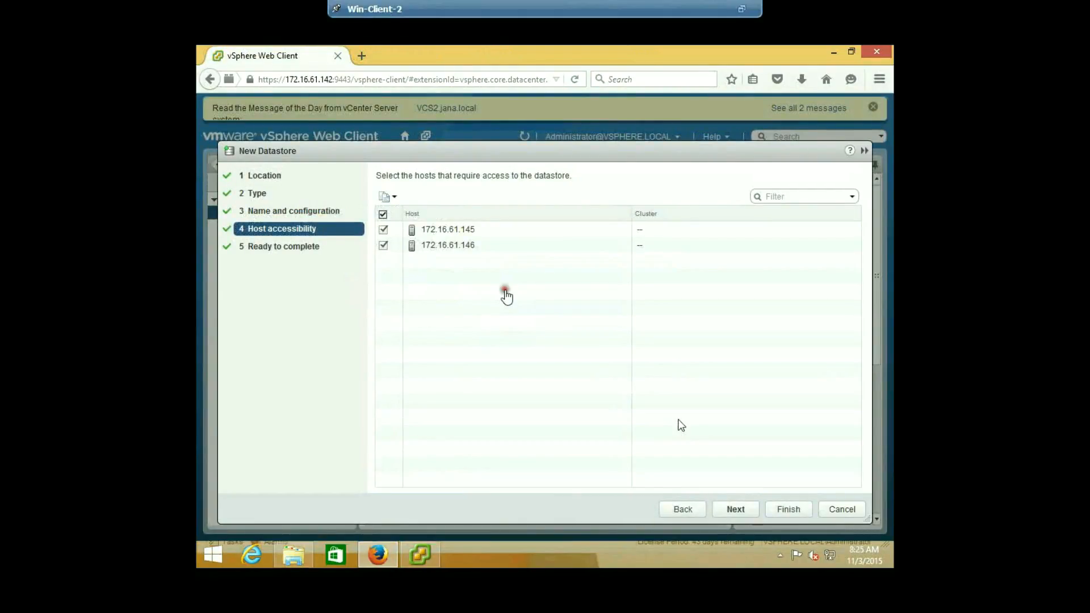
left_click(748, 508)
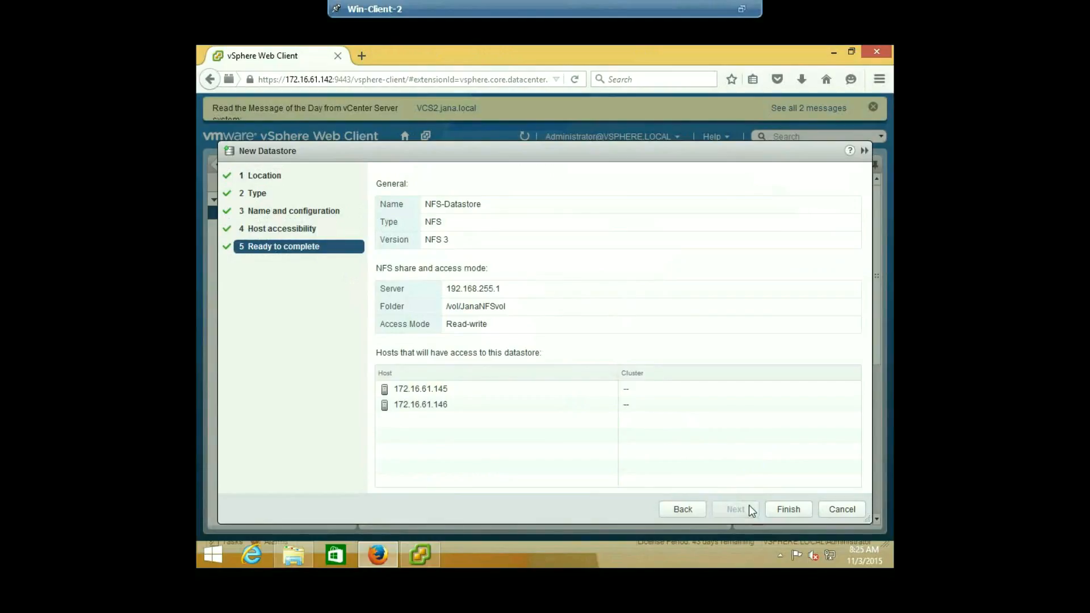
left_click(786, 509)
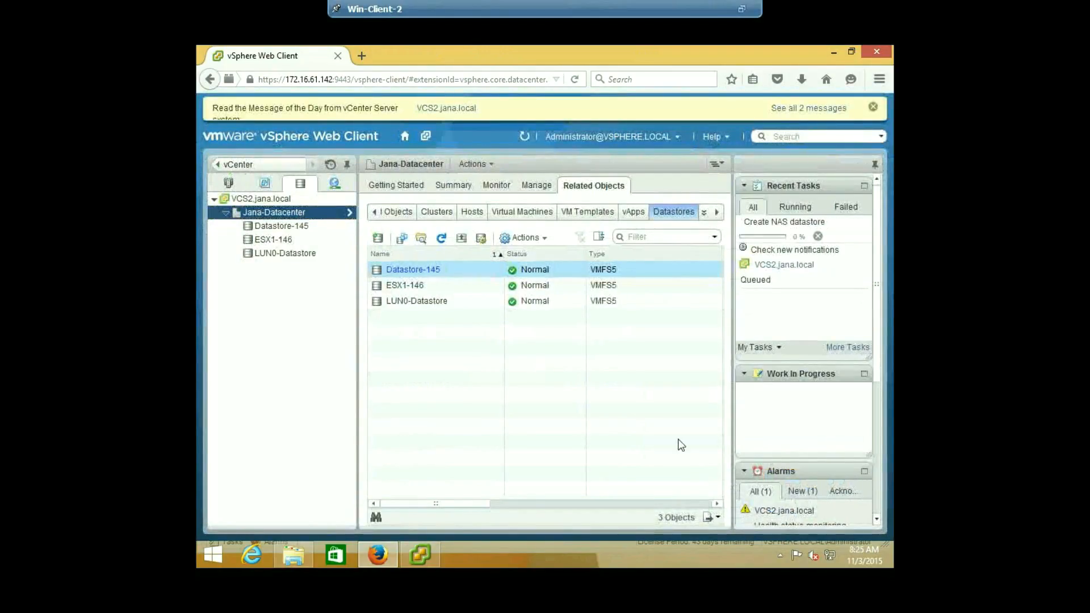
- Examine the NAS mounts storage report of NFS-Datastore to check its remote host and path
left_click(479, 292)
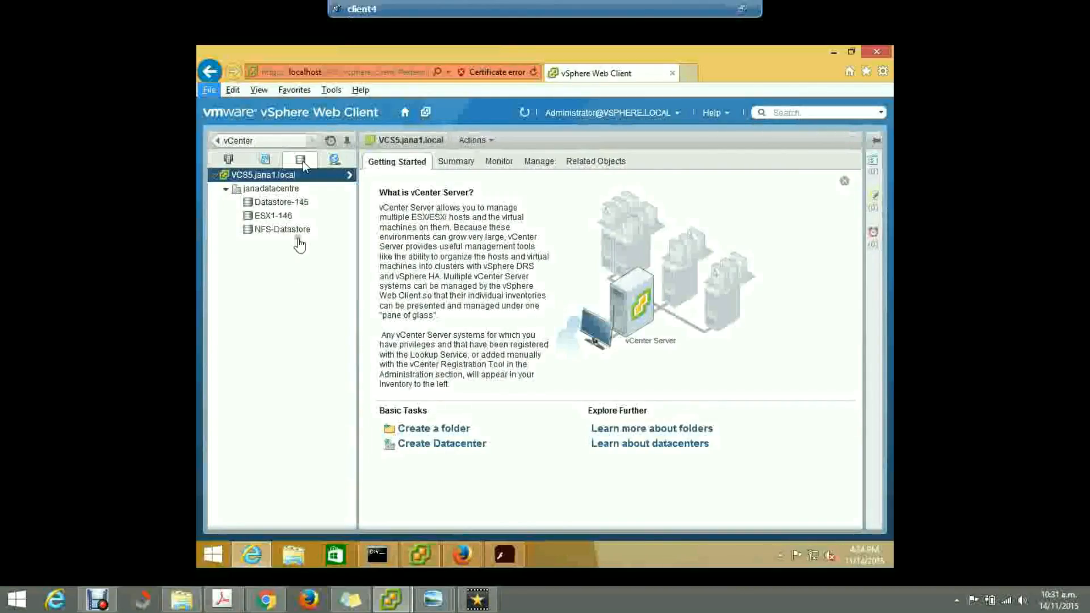
left_click(282, 253)
left_click(287, 218)
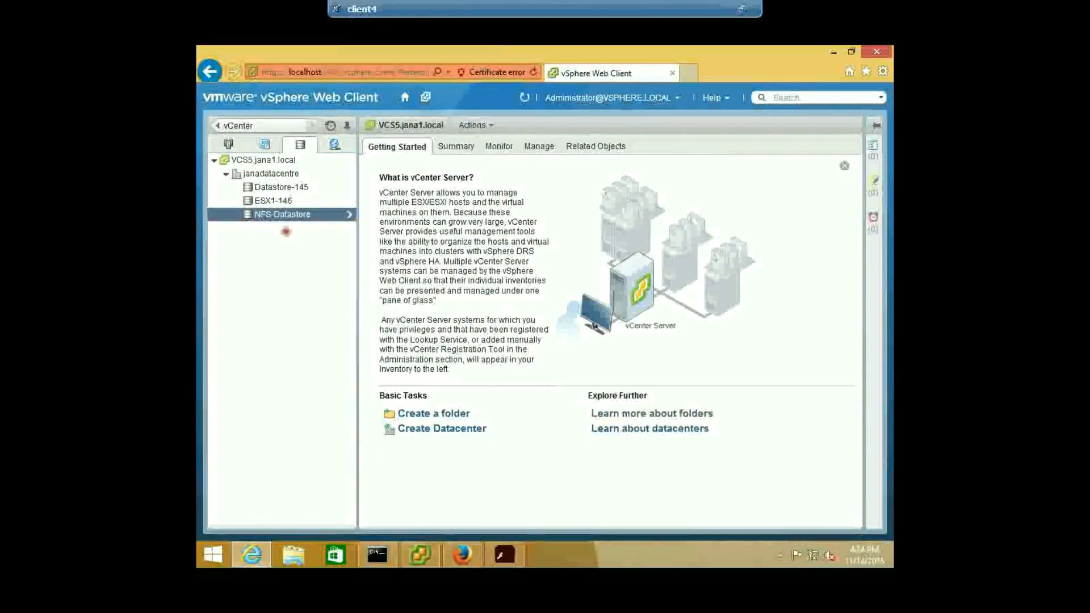
left_click(499, 148)
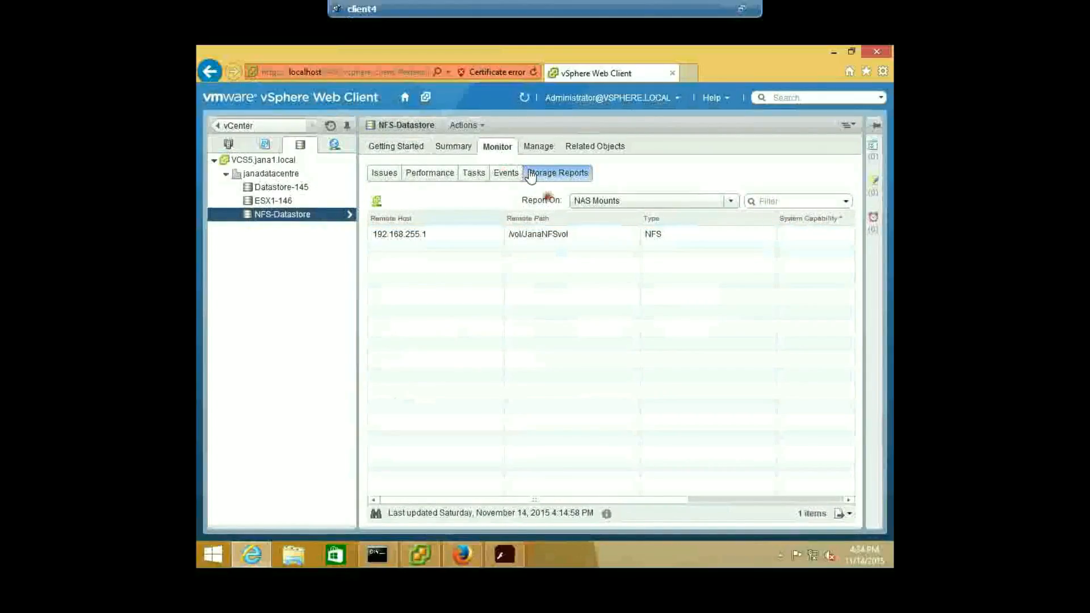
left_click(489, 234)
key("alt")
left_click(479, 255)
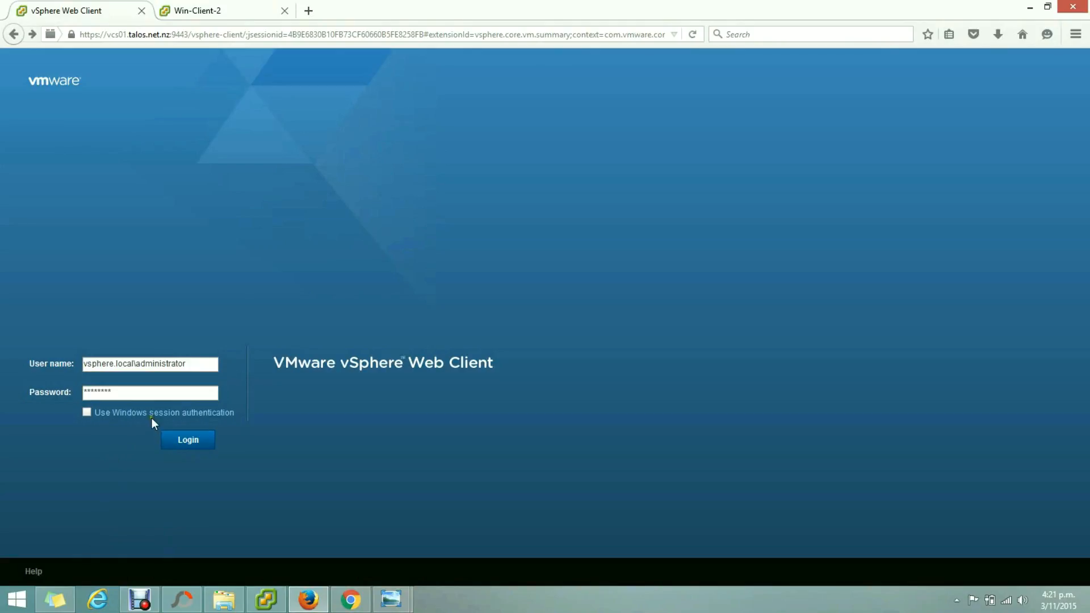
- Log in to the vSphere Web Client and rename the datastore Datastore-146 as ESX1-146
left_click(203, 444)
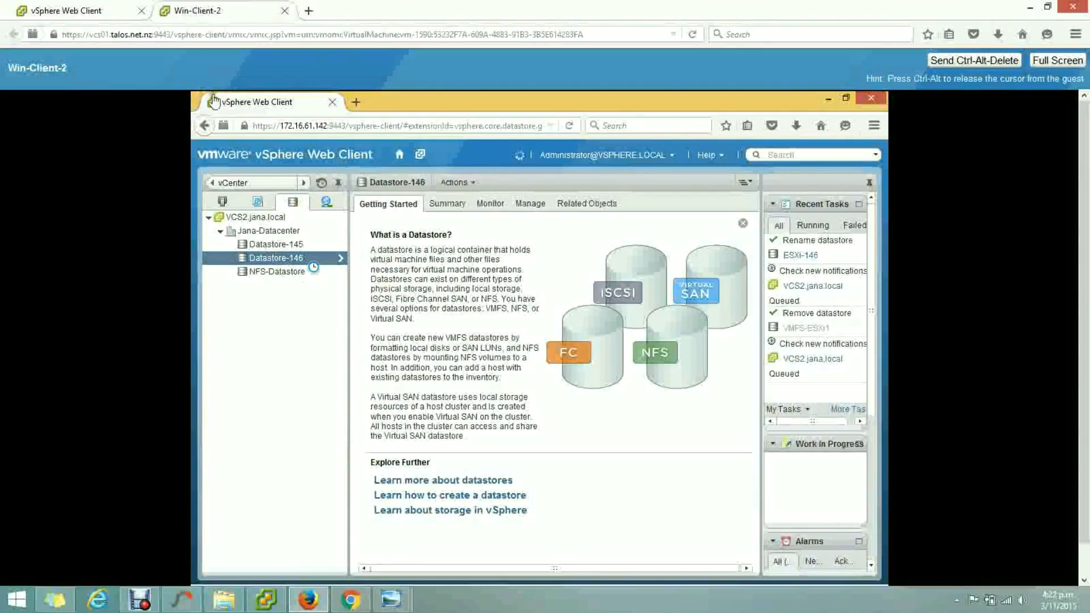
right_click(312, 263)
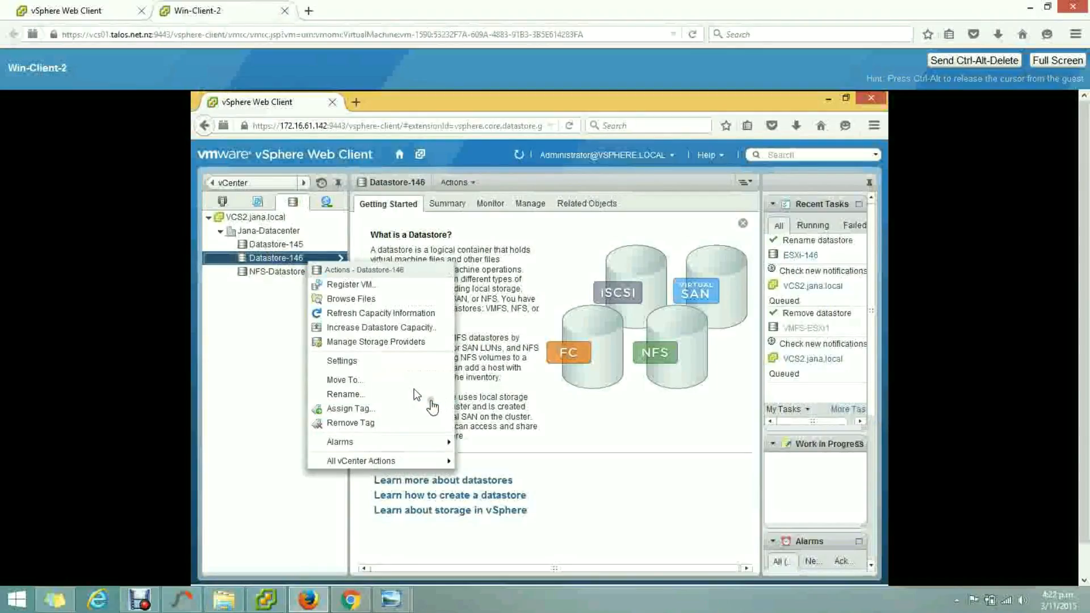
left_click(406, 396)
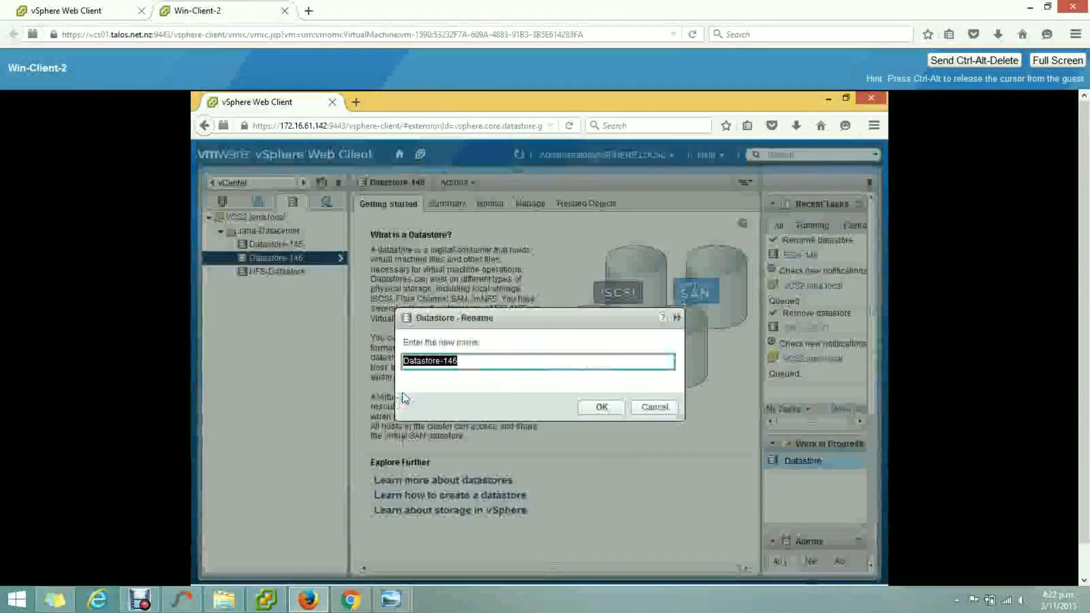
left_click(442, 366)
key("BackSpace")
key("BackSpace")
key("BackSpace")
key("BackSpace")
key("BackSpace")
key("BackSpace")
key("BackSpace")
key("BackSpace")
key("BackSpace")
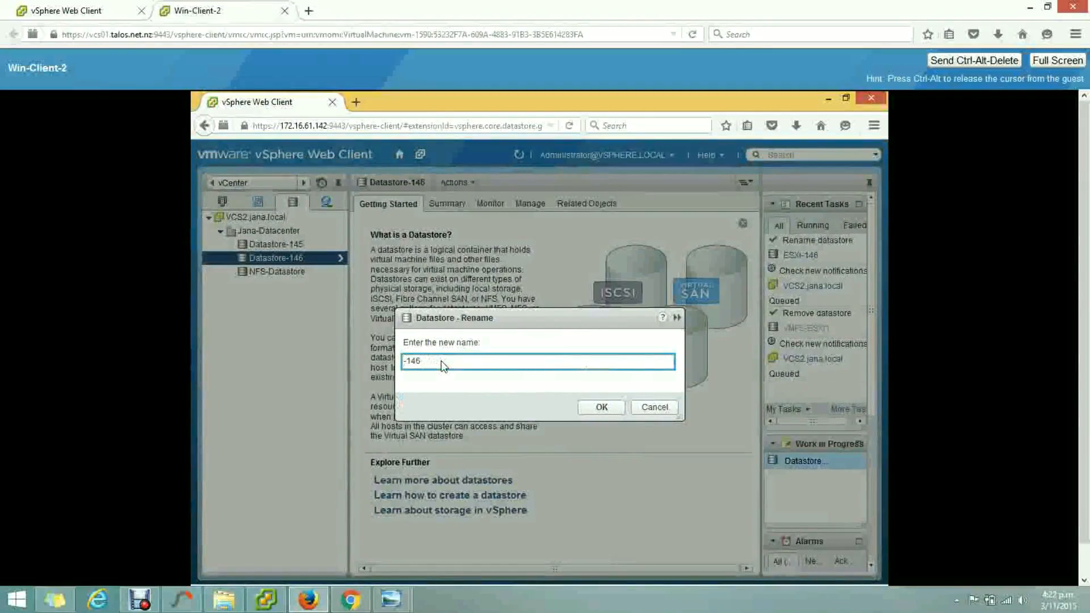
type("ESX1")
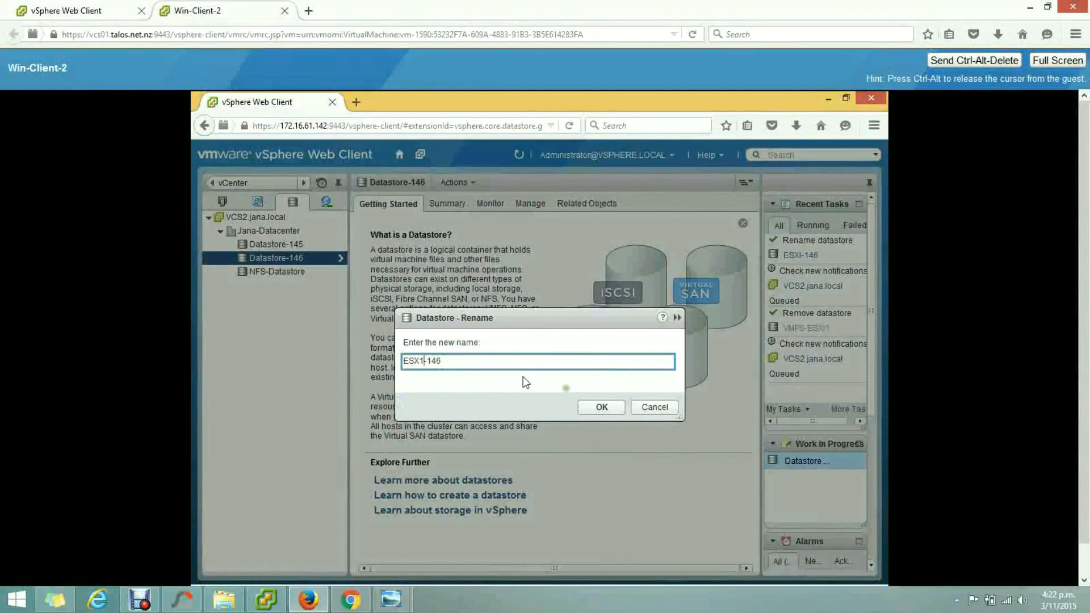
left_click(601, 409)
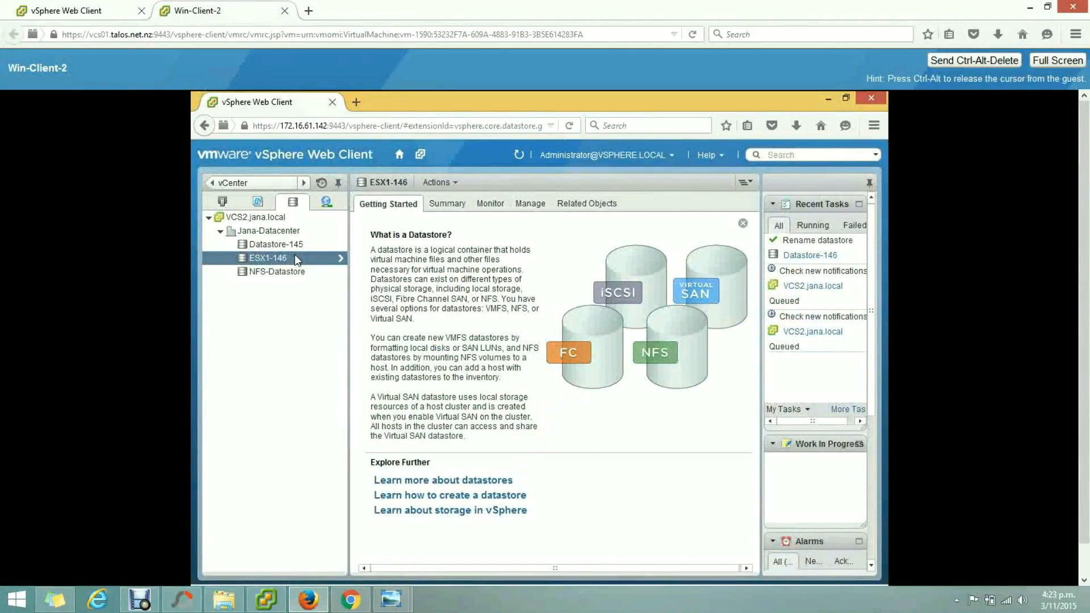
- Examine the paths of the iSCSI software adapter vmhba33 on host 172.16.61.146
left_click(234, 203)
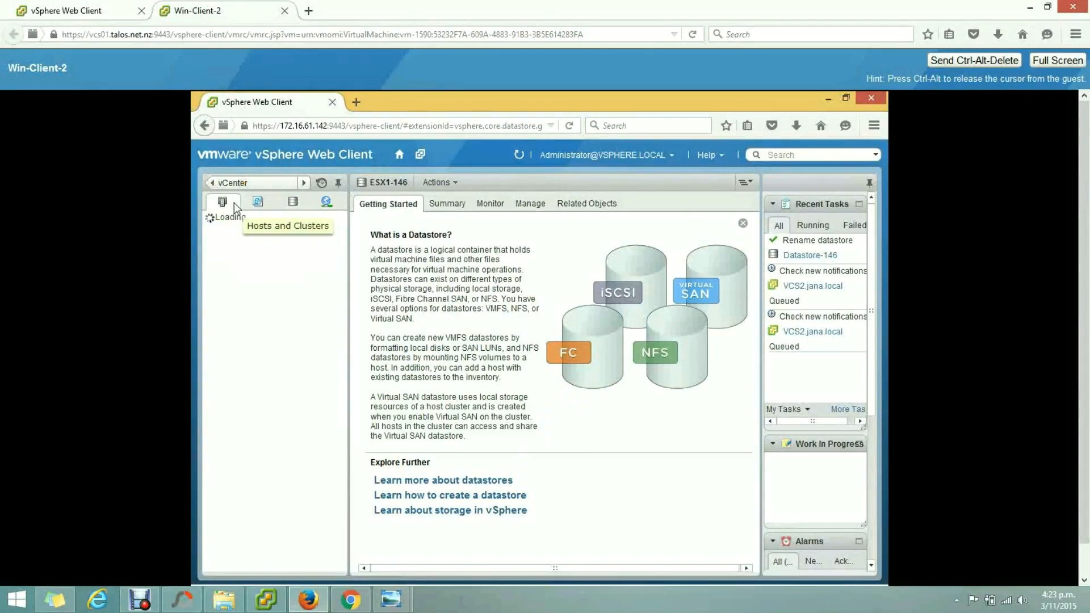
left_click(544, 201)
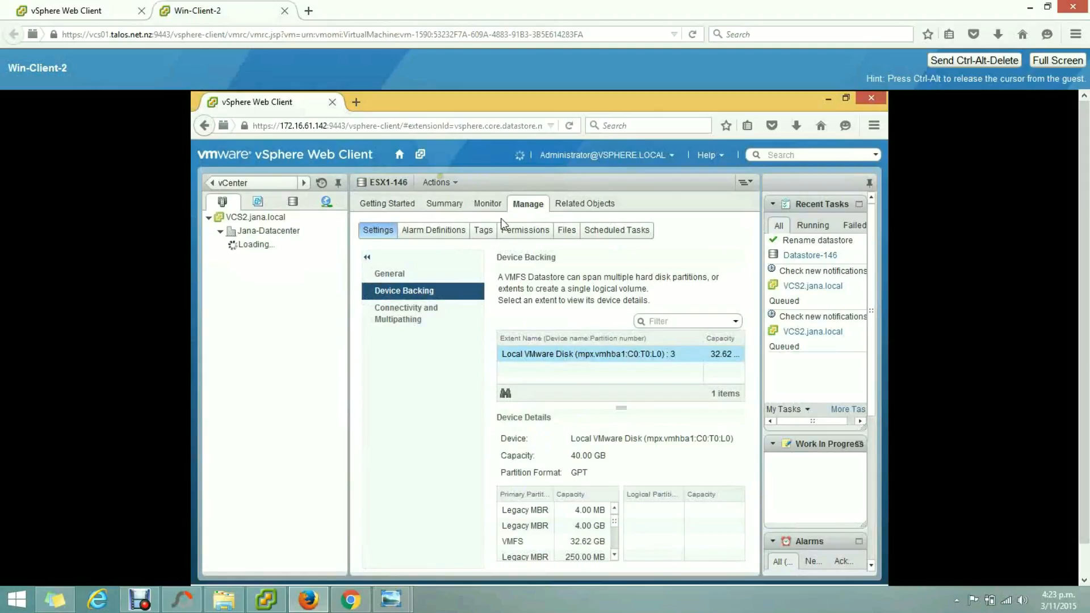
left_click(310, 232)
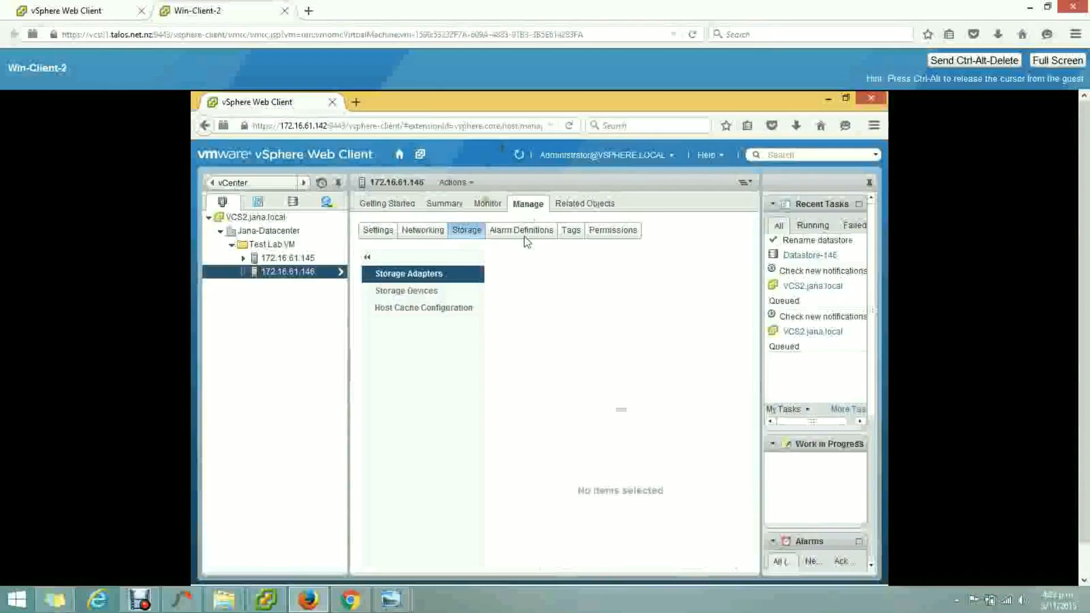
scroll(524, 236, "down", 1)
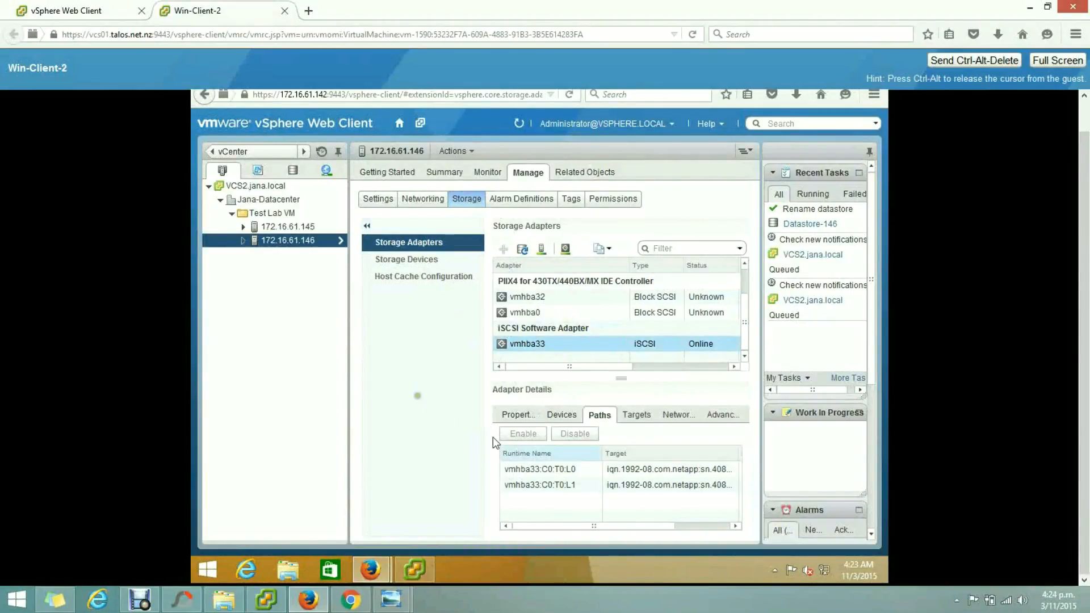
left_click(514, 472)
left_click(528, 486)
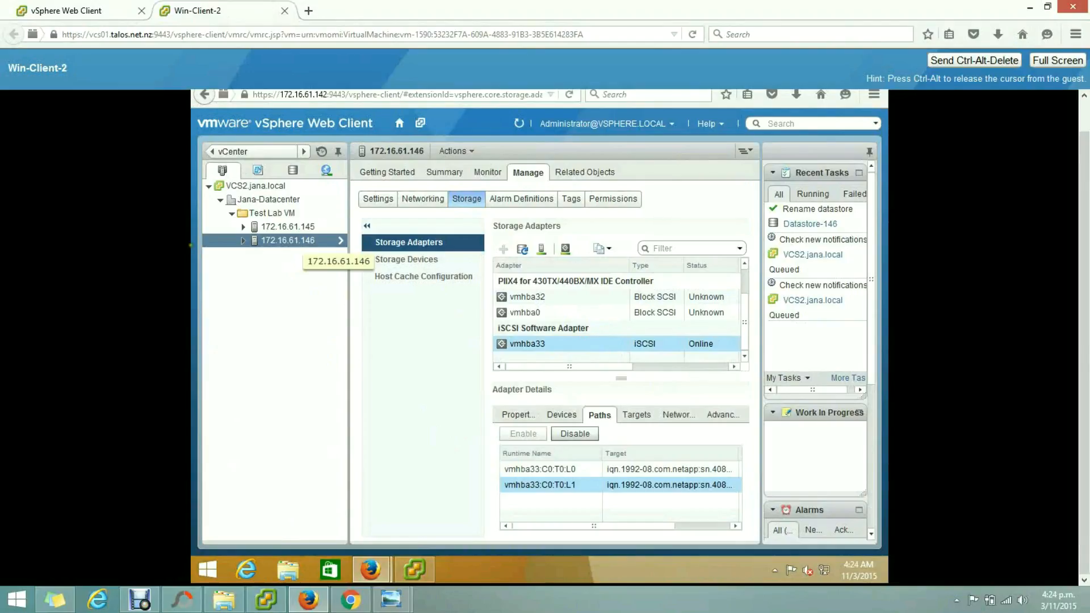
- Start a new datastore on host 172.16.61.146 with VMFS as its type
right_click(312, 246)
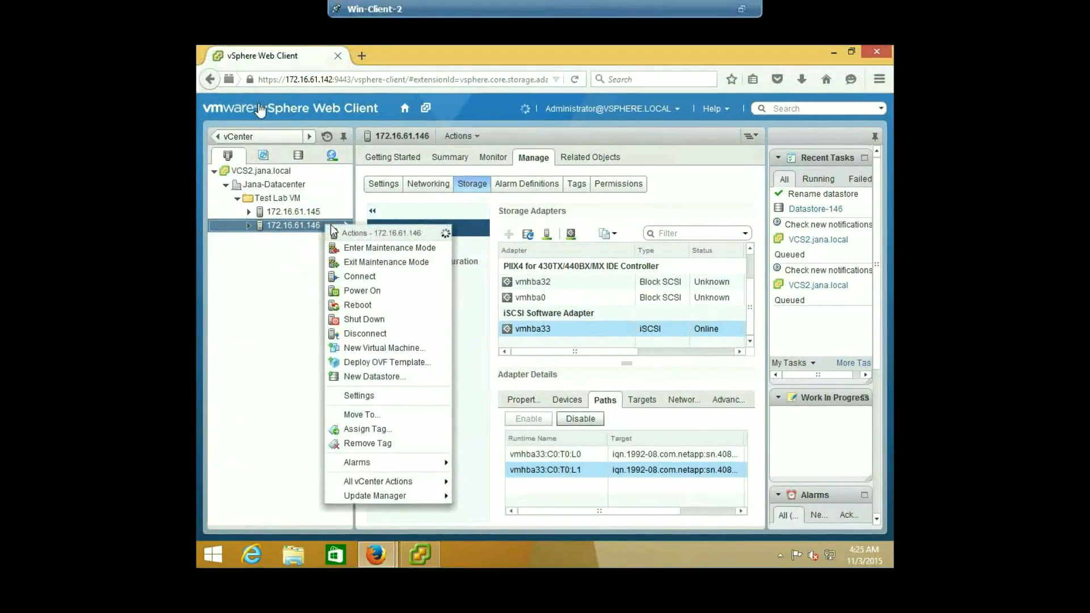
left_click(389, 377)
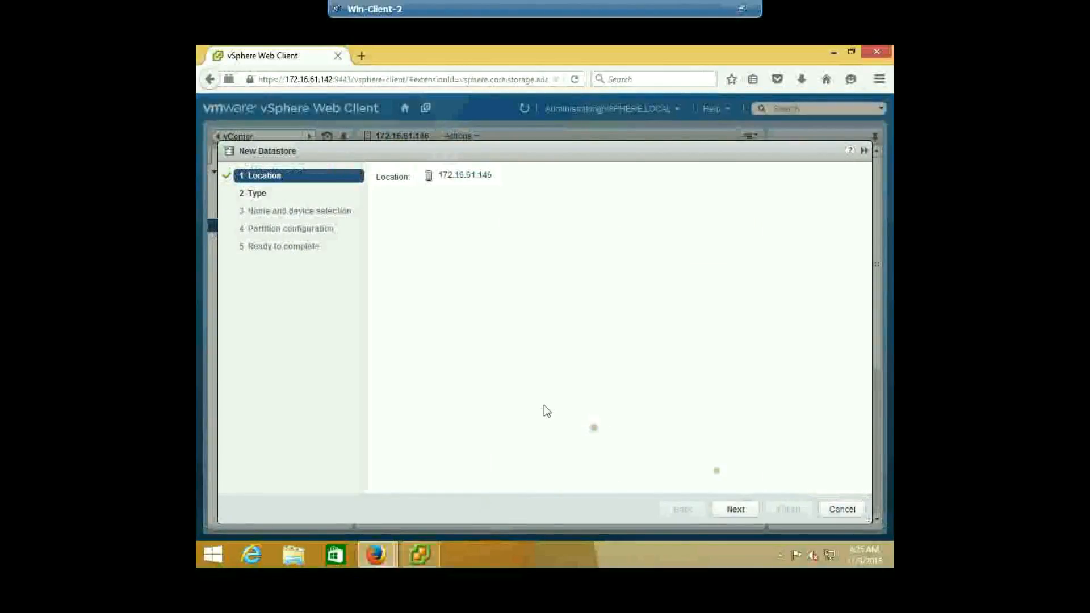
left_click(749, 514)
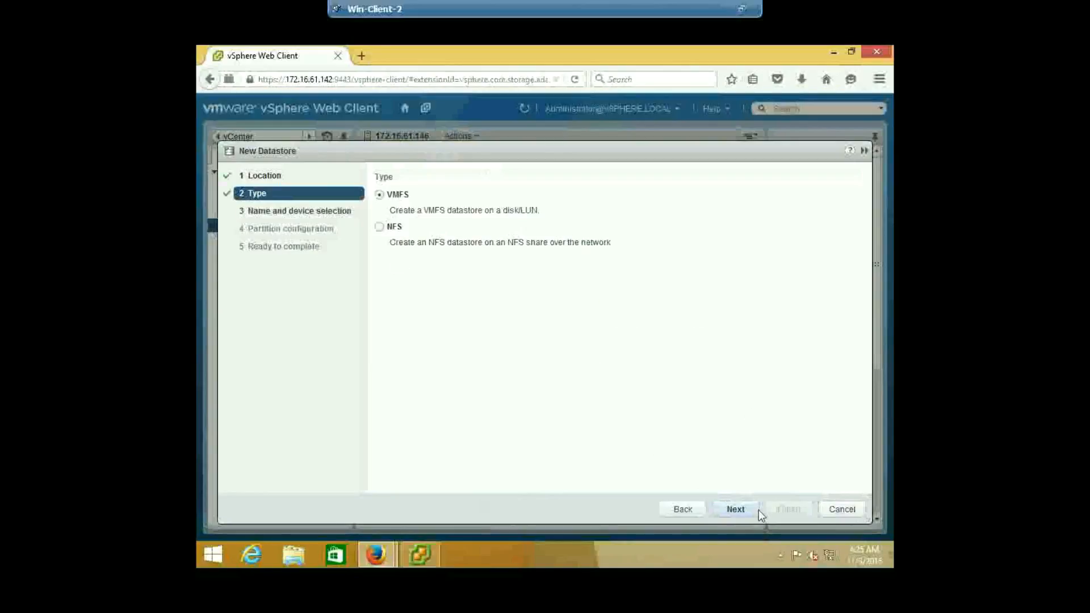
left_click(753, 508)
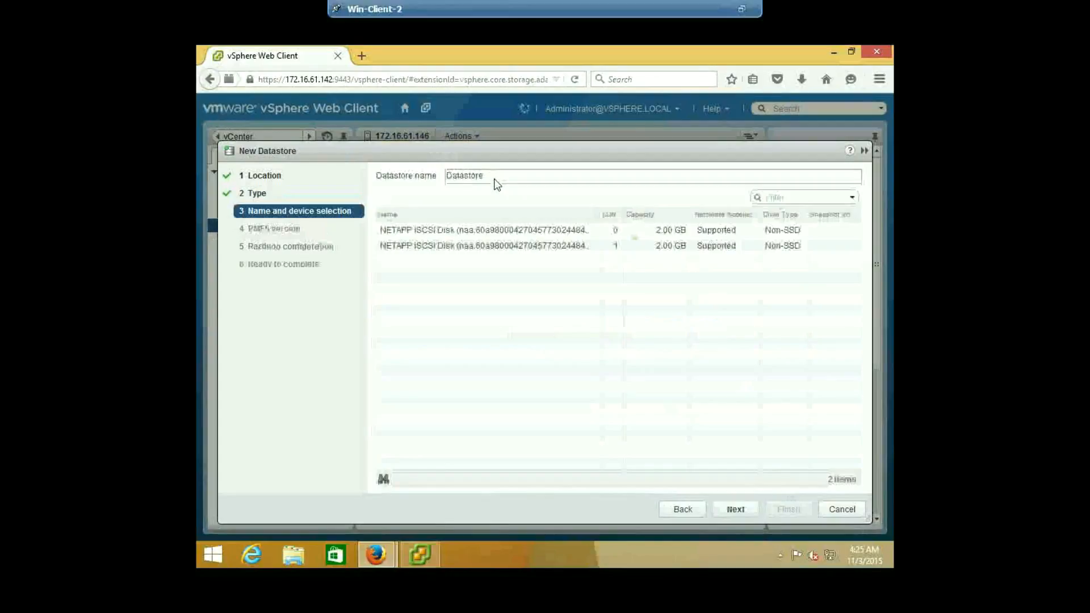
- Select the NETAPP iSCSI disk with LUN 0 and name the new datastore LUN0-Datastore
left_click(524, 230)
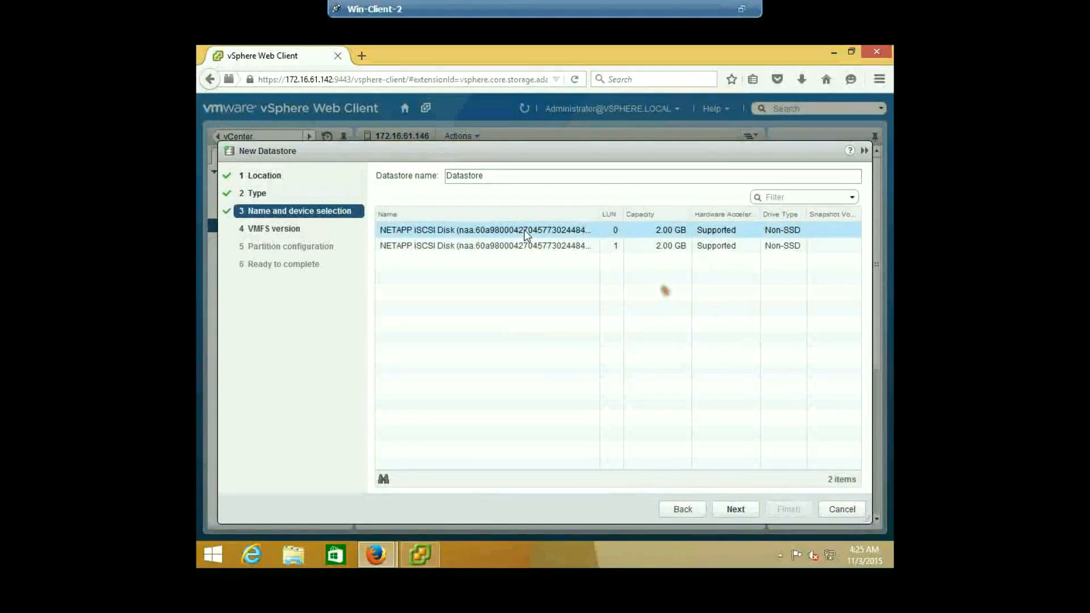
left_click(498, 180)
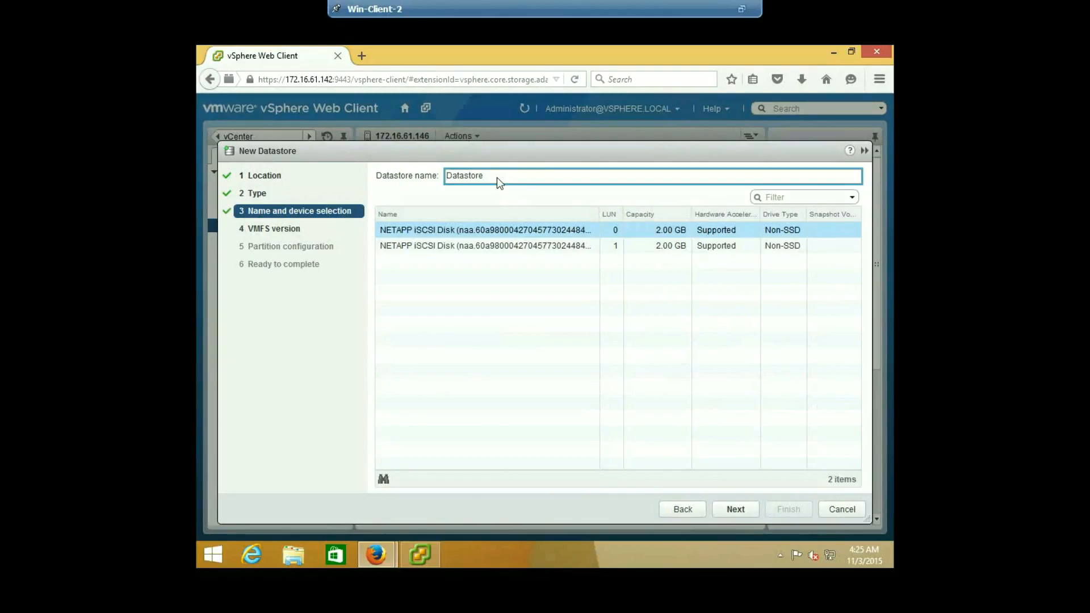
type("LU")
left_click(724, 514)
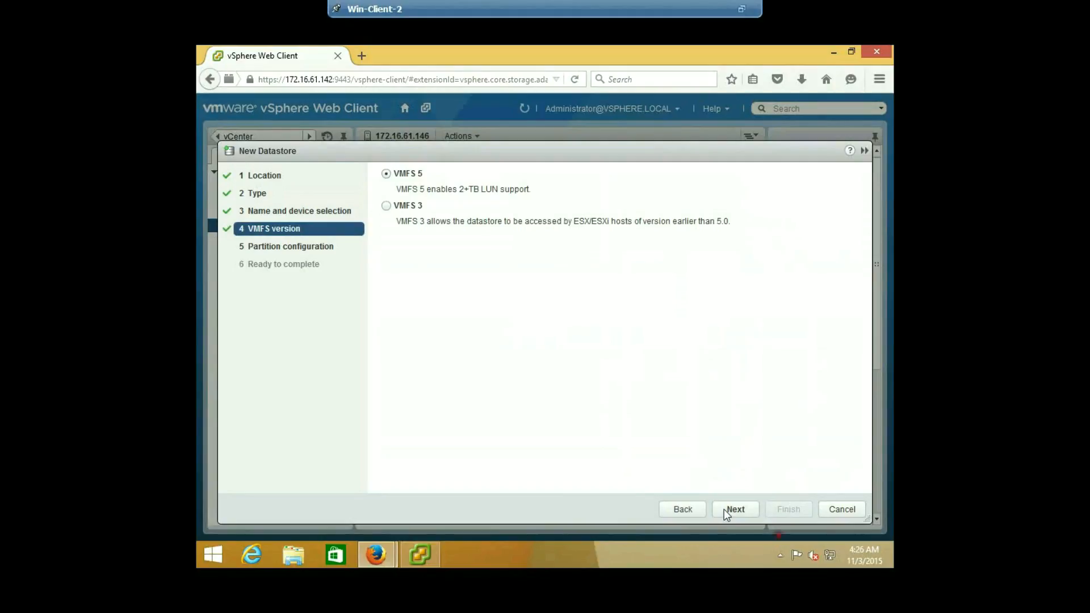
- Keep VMFS 5 as the version, set the datastore size to 1.52 GB, and create LUN0-Datastore
left_click(724, 510)
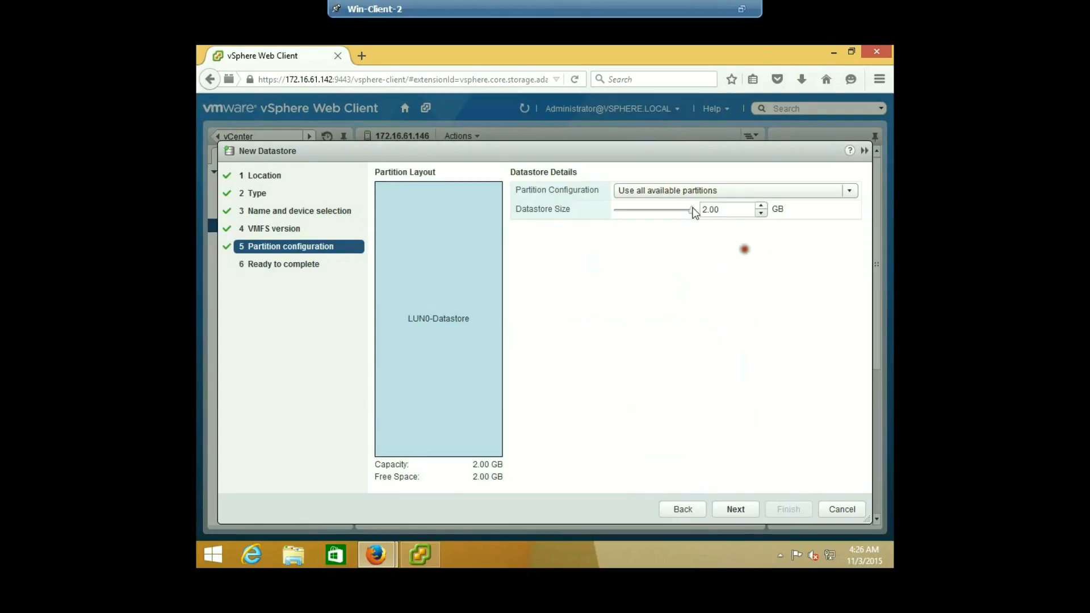
left_click_drag(692, 215, 675, 218)
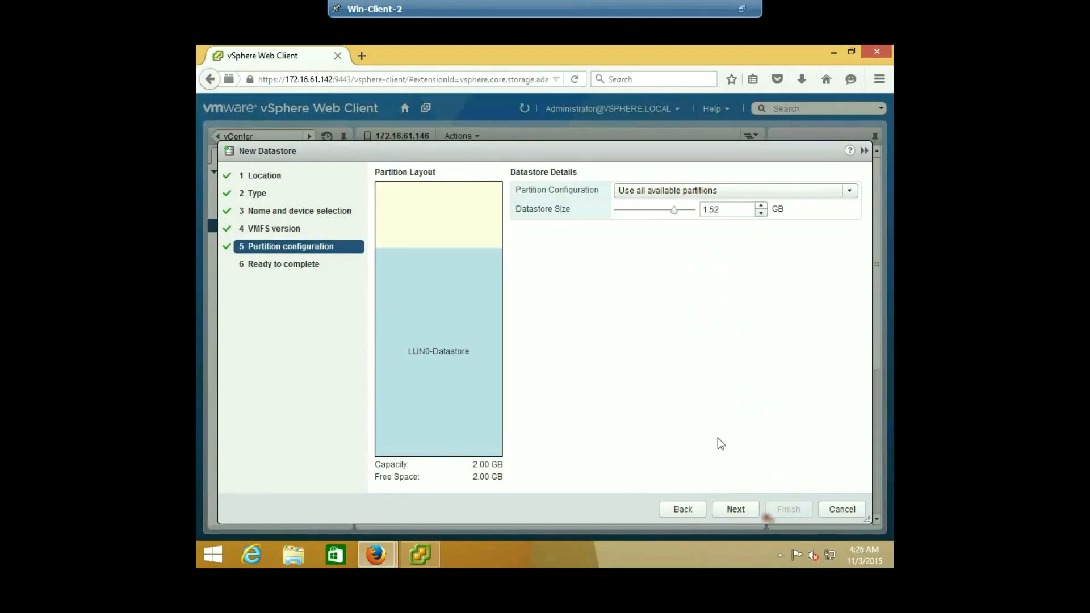
left_click(748, 511)
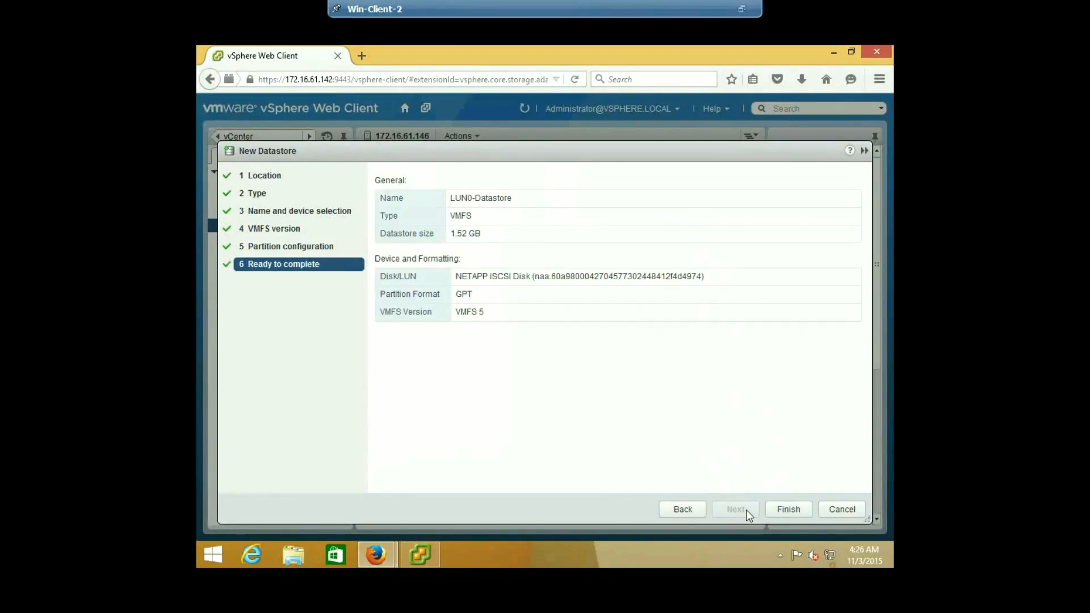
left_click(779, 508)
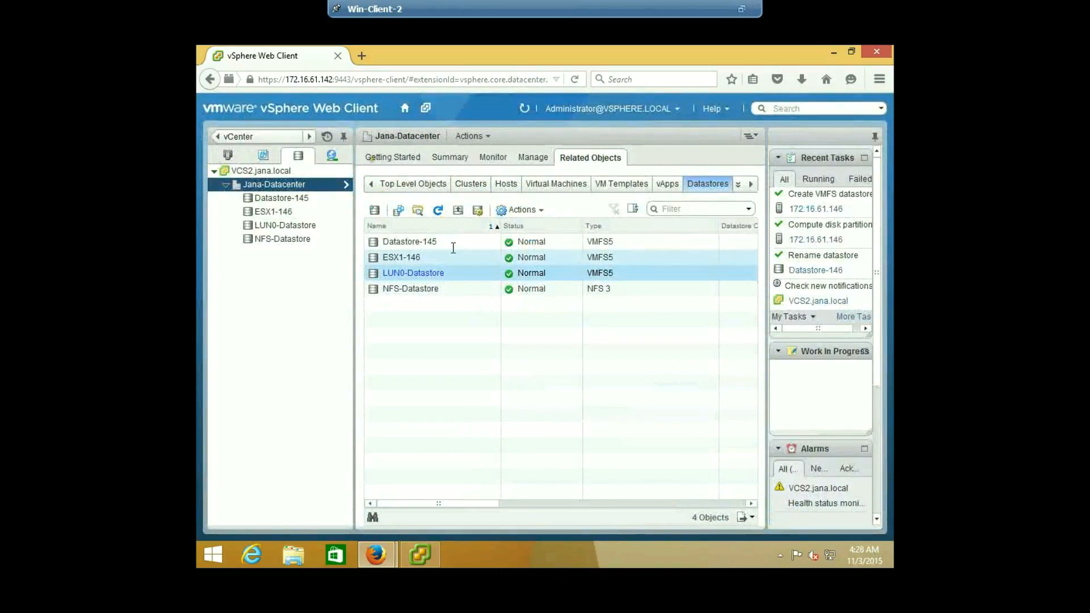
- Review the Jana-Datacenter summary and LUN0-Datastore's summary and device backing to check capacity and disk extent
left_click(457, 156)
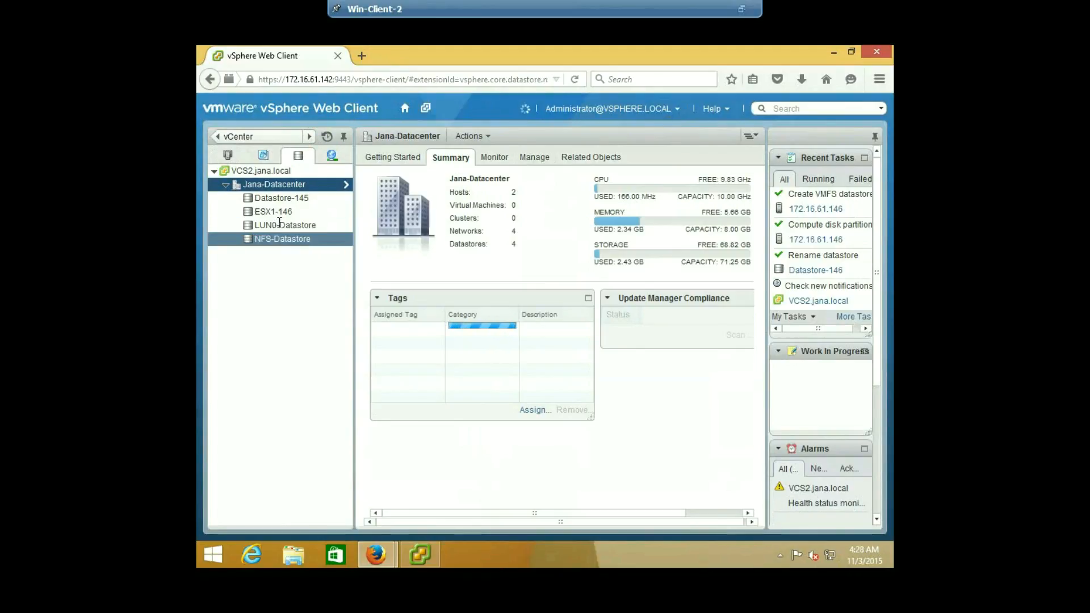
left_click(280, 225)
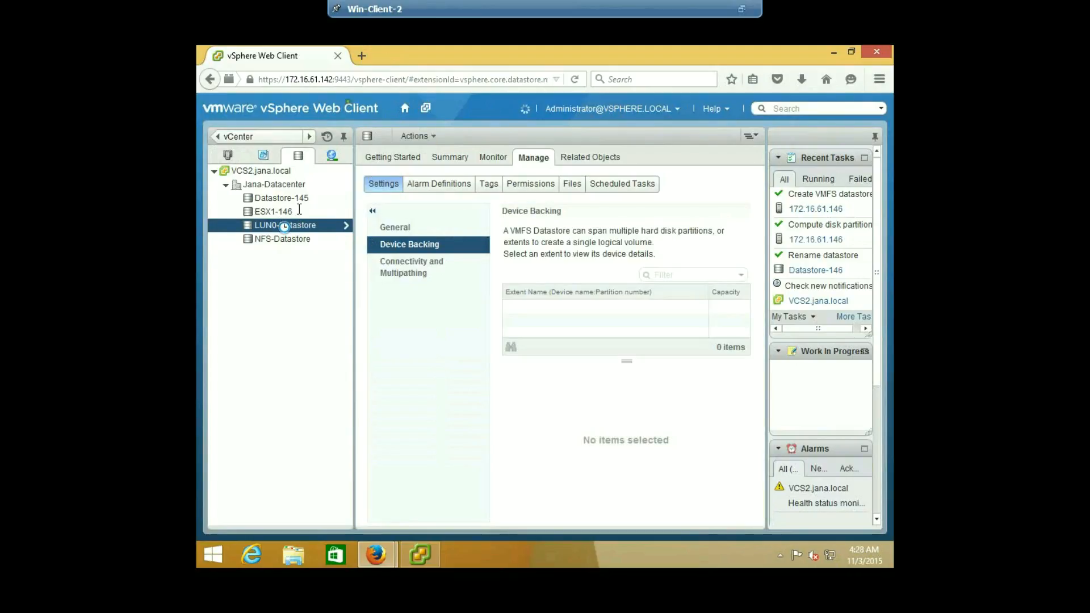
left_click(452, 164)
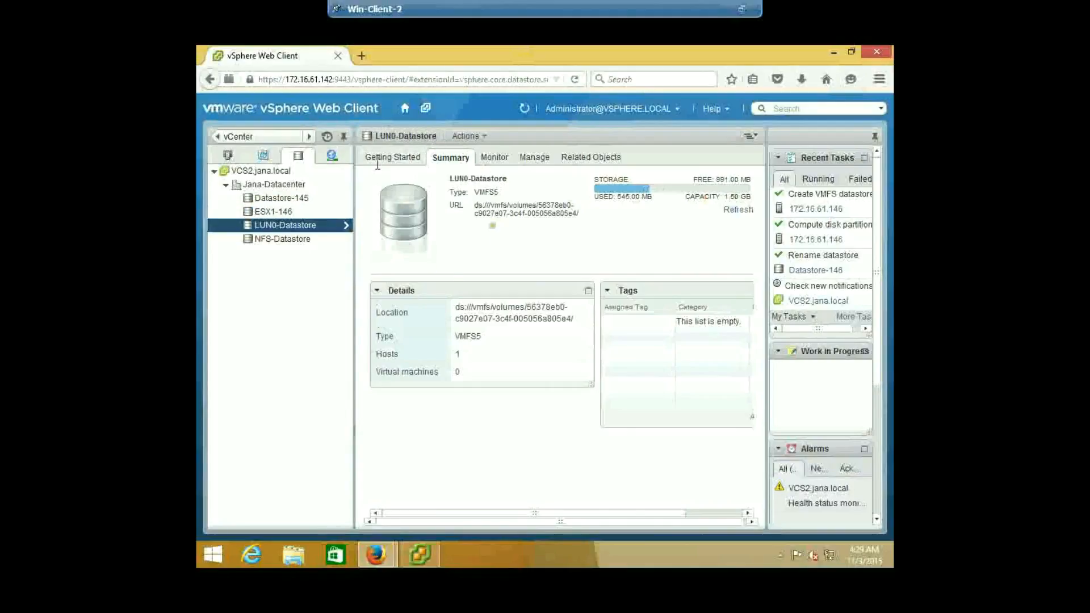
left_click(534, 158)
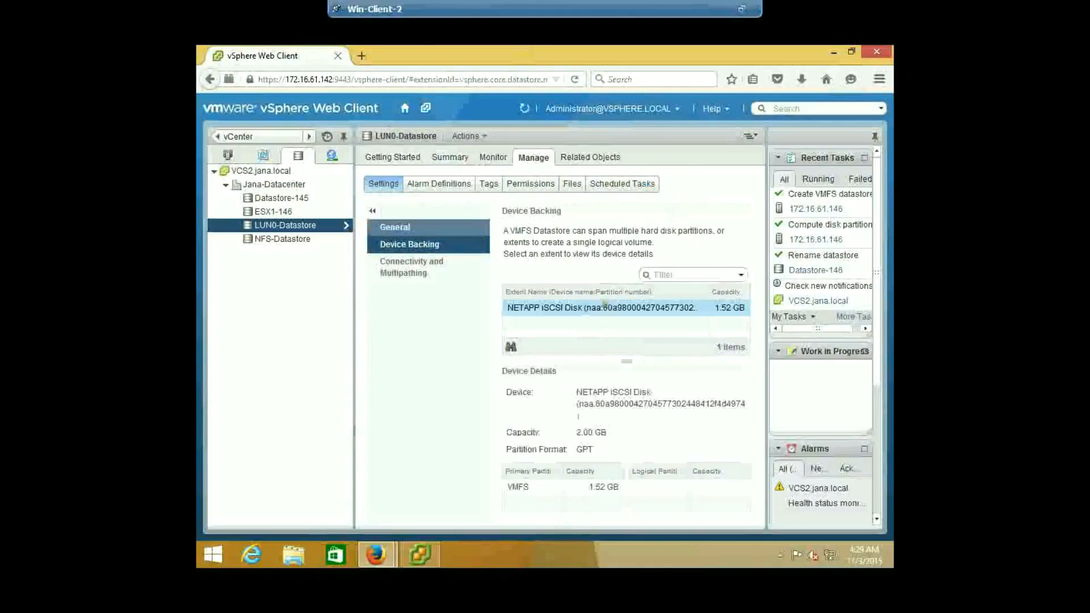
- Expand LUN0-Datastore on its LUN 0 disk using the 490.00 MB of free space, and refresh its capacity information
left_click(460, 227)
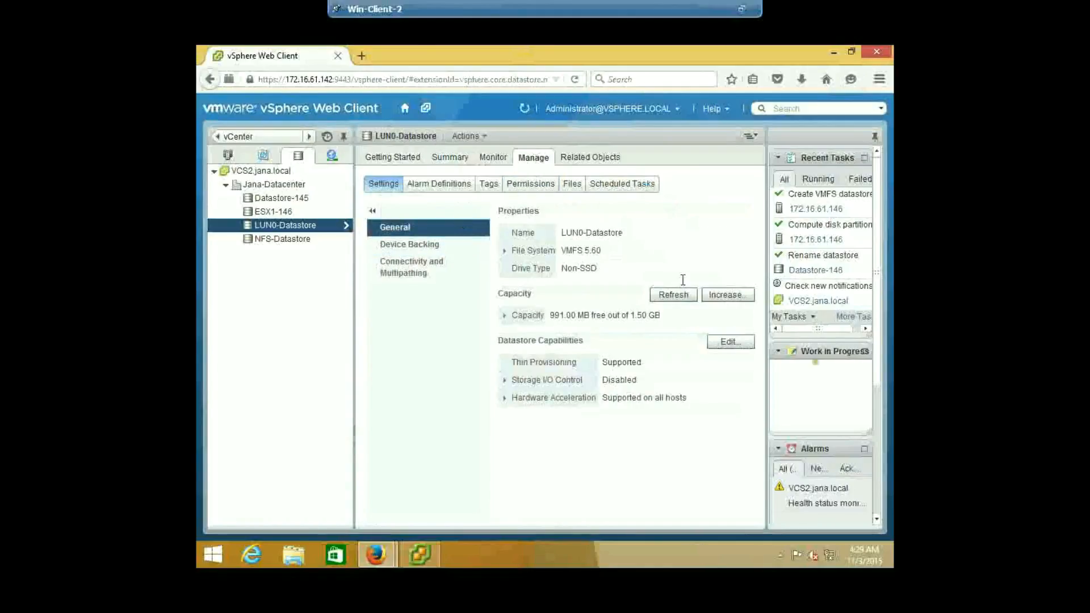
left_click(732, 294)
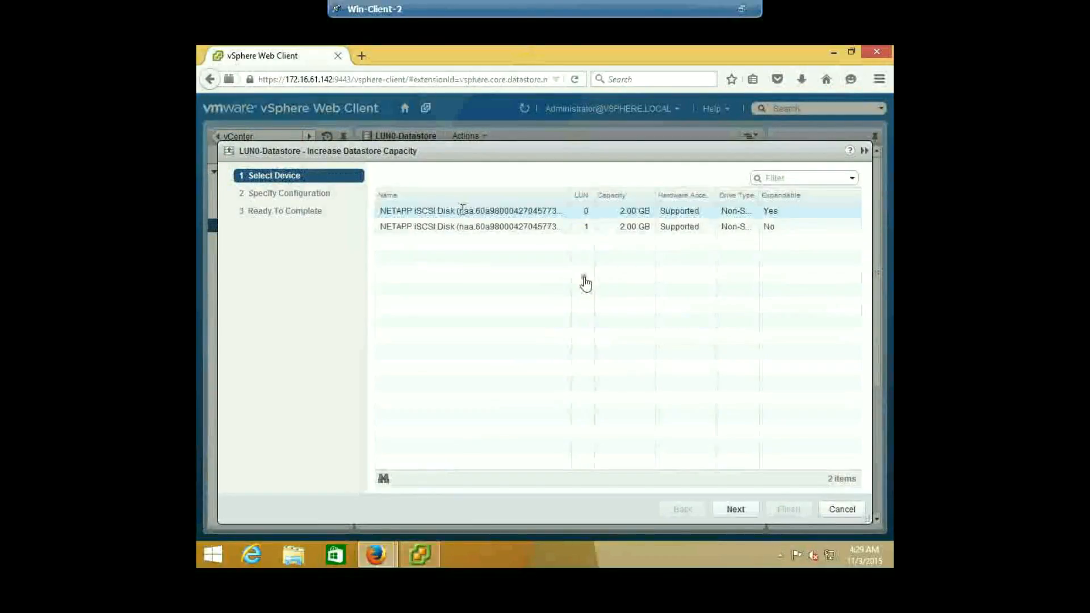
left_click(528, 212)
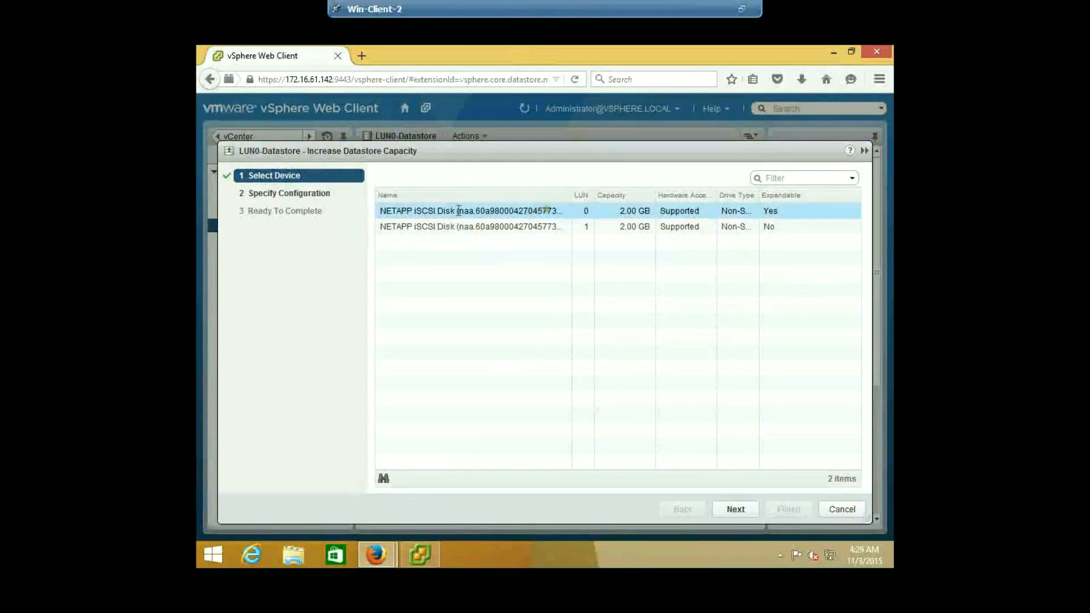
left_click(740, 509)
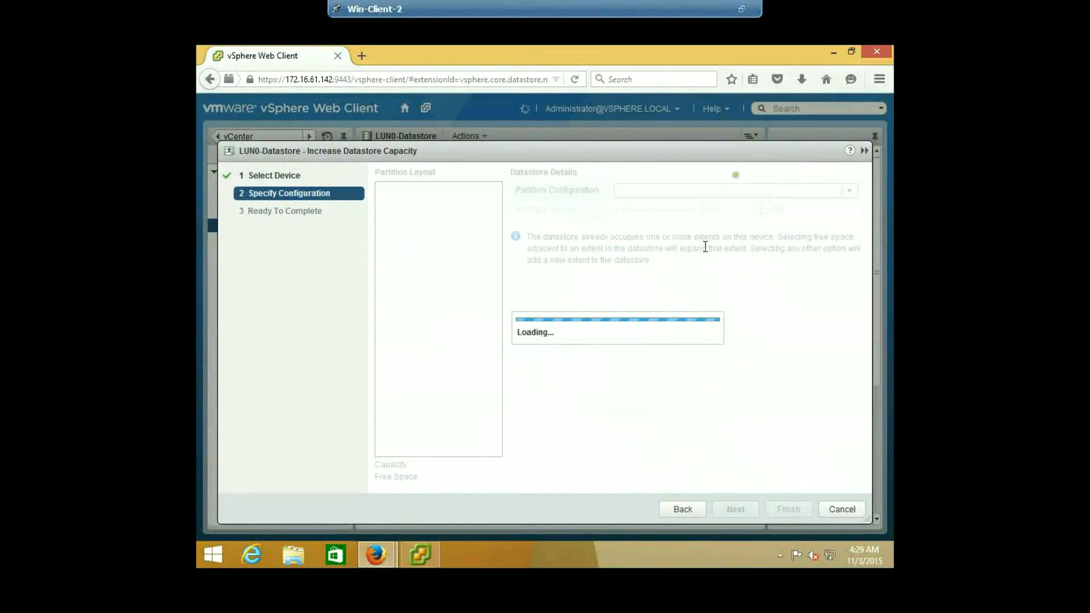
left_click(831, 192)
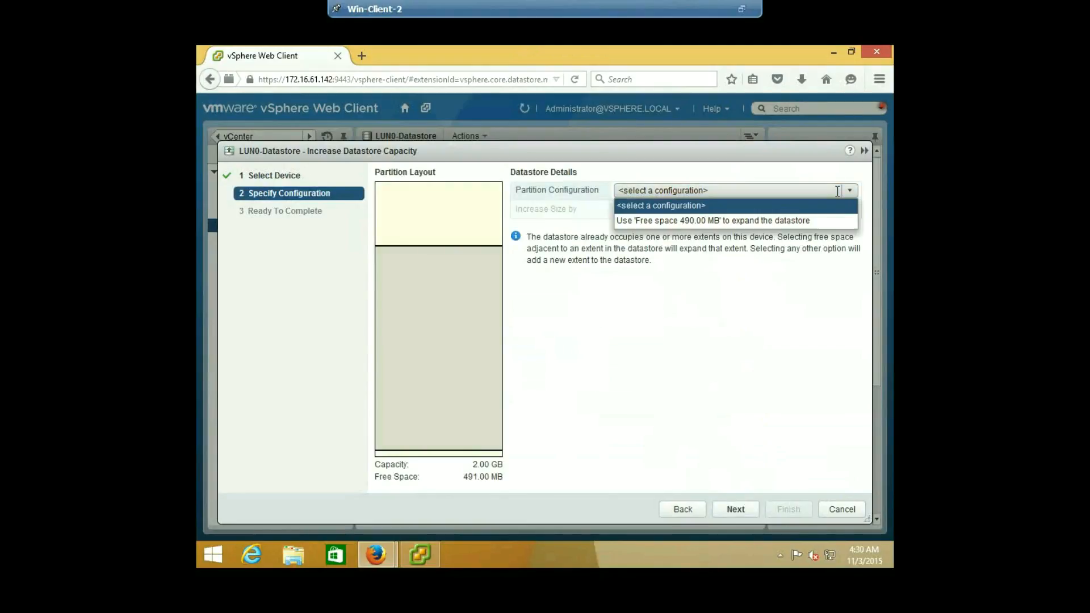
left_click(787, 217)
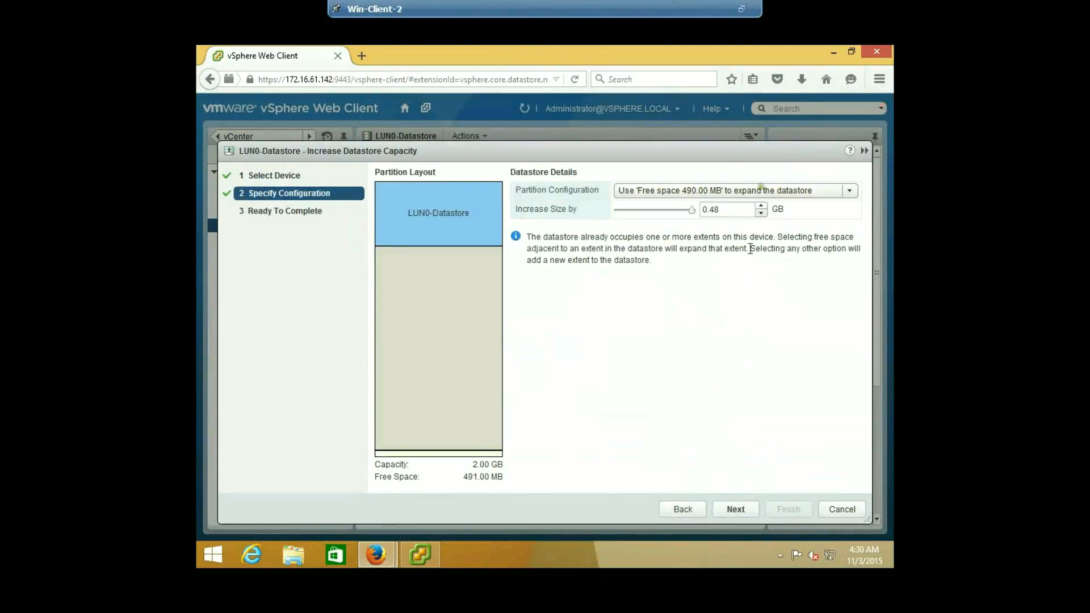
left_click(738, 507)
left_click(788, 508)
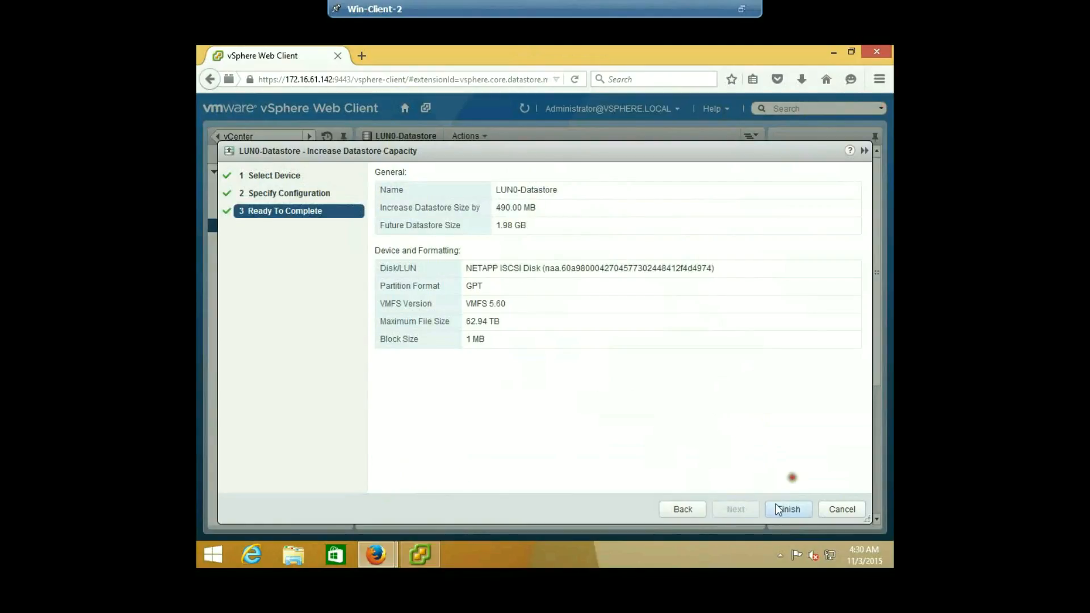
left_click(674, 295)
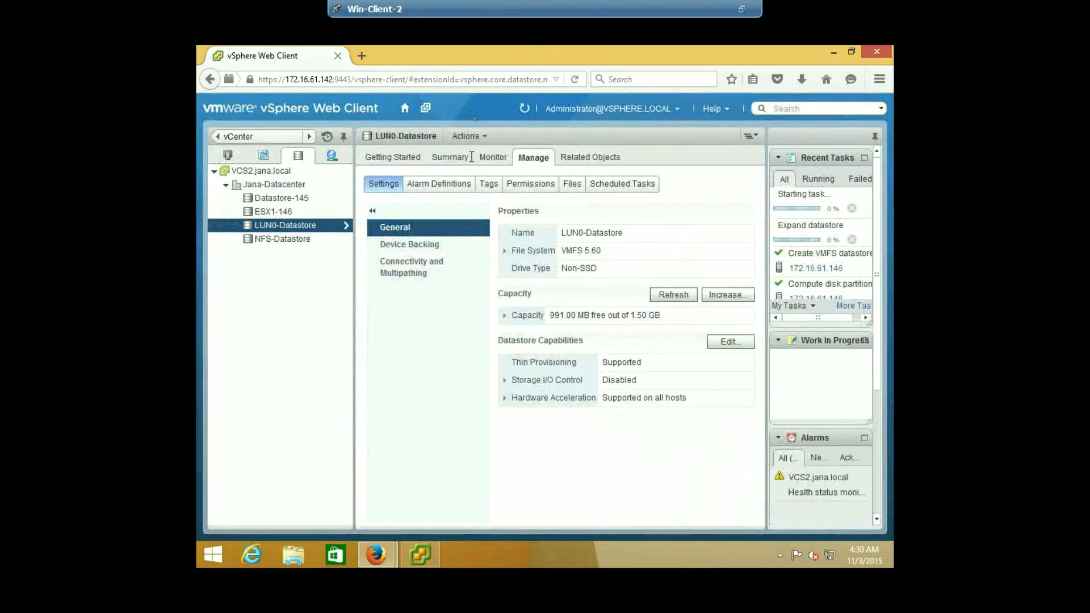
left_click(472, 157)
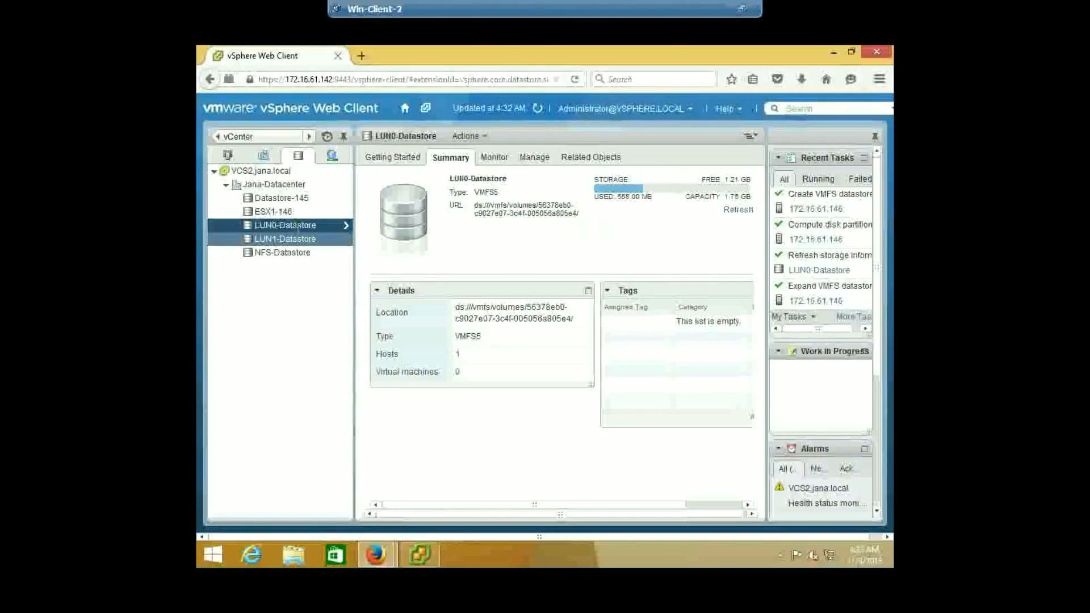
- Delete LUN1-Datastore from Jana-Datacenter
left_click(296, 232)
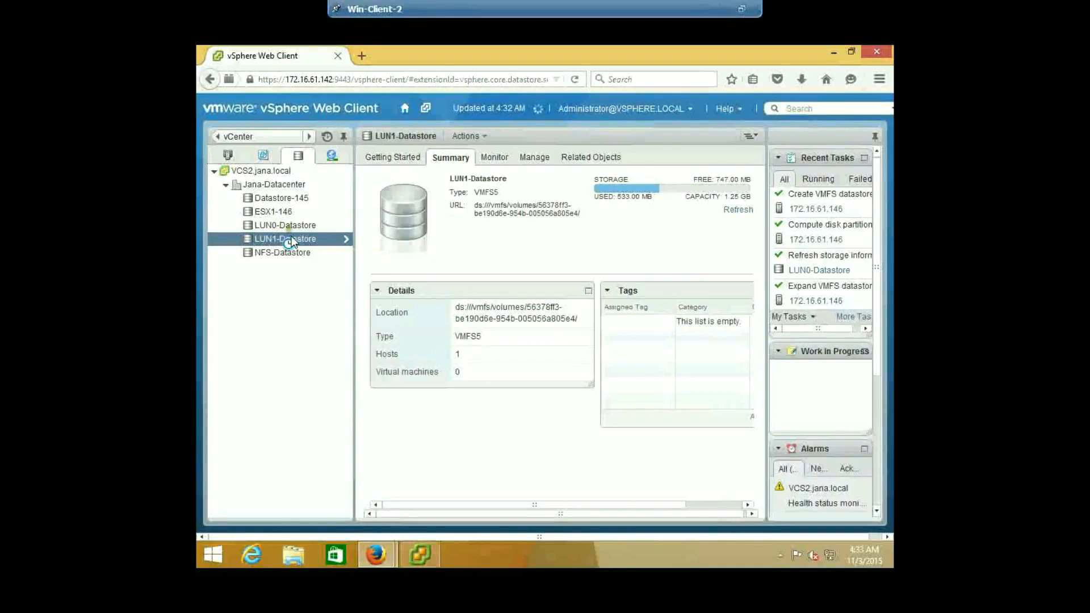
right_click(290, 239)
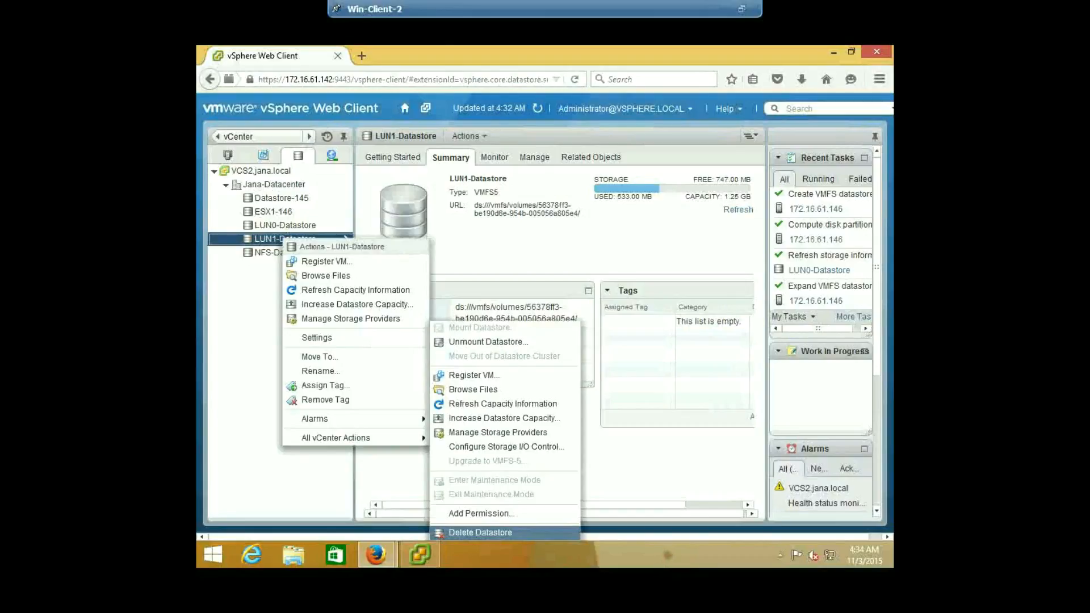
left_click(480, 532)
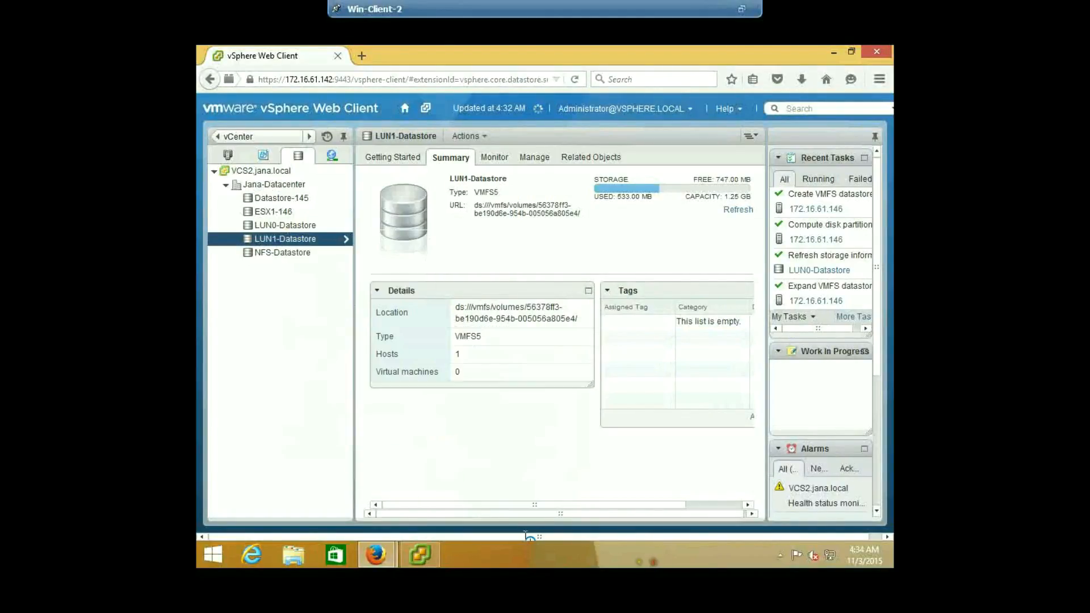
left_click(517, 371)
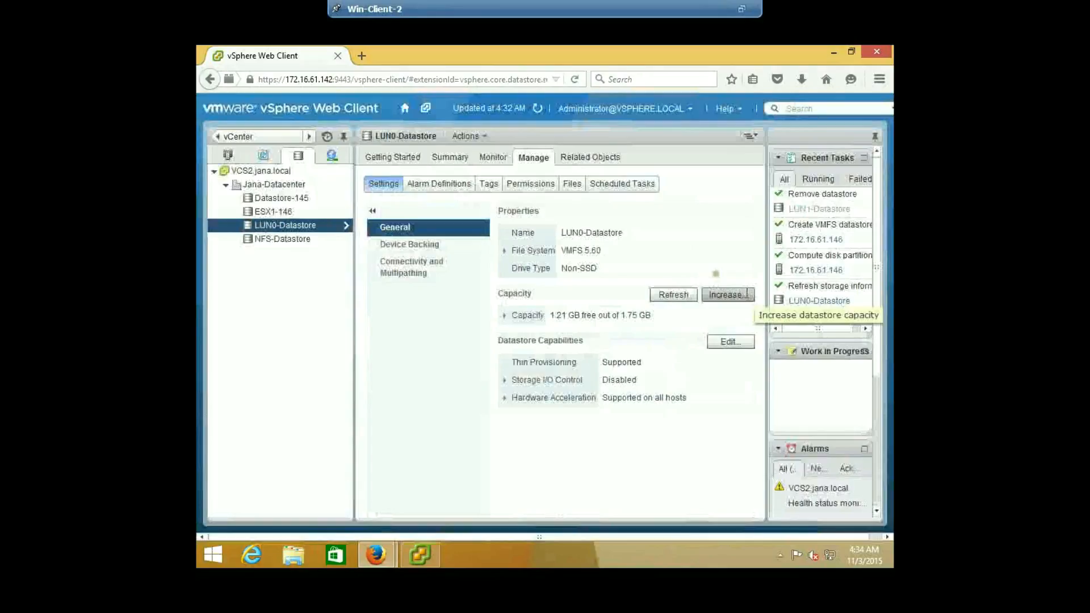
- Extend LUN0-Datastore onto the 2.00 GB NETAPP iSCSI disk at LUN 1, using all available partitions
left_click(745, 294)
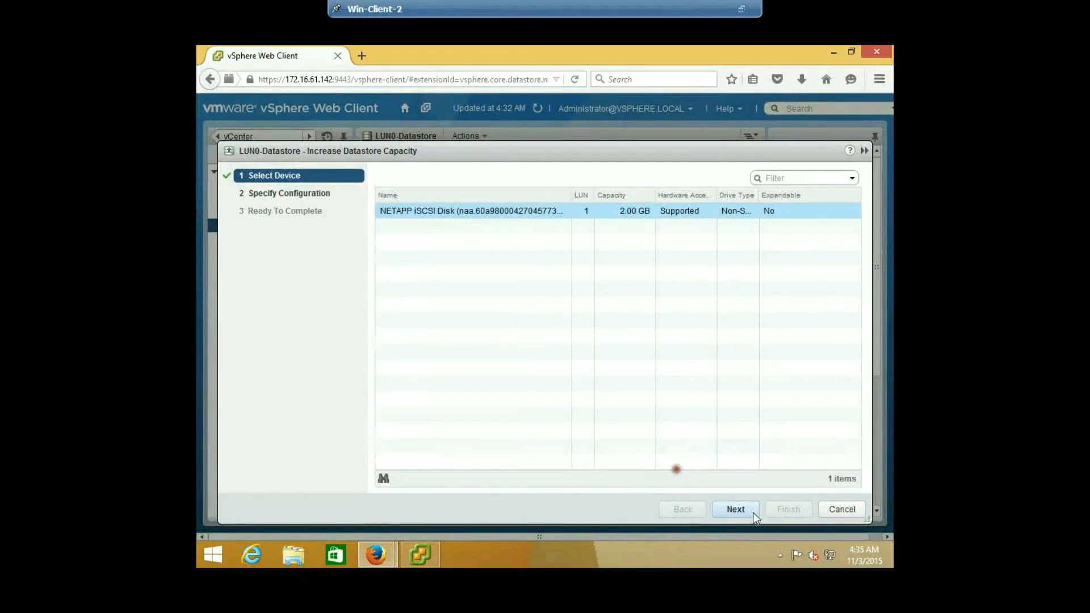
left_click(753, 513)
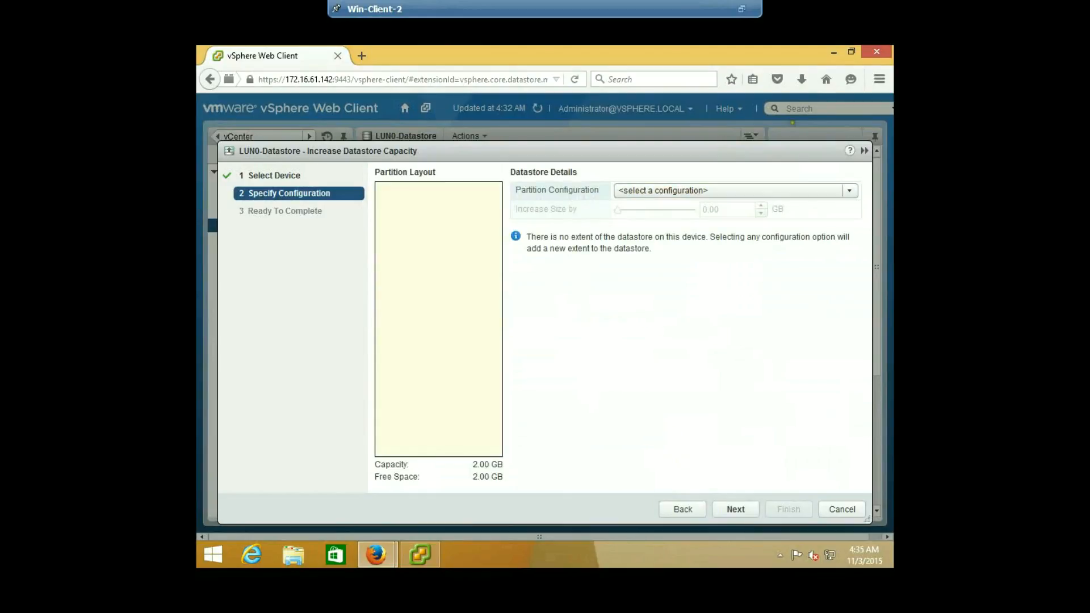
left_click(761, 187)
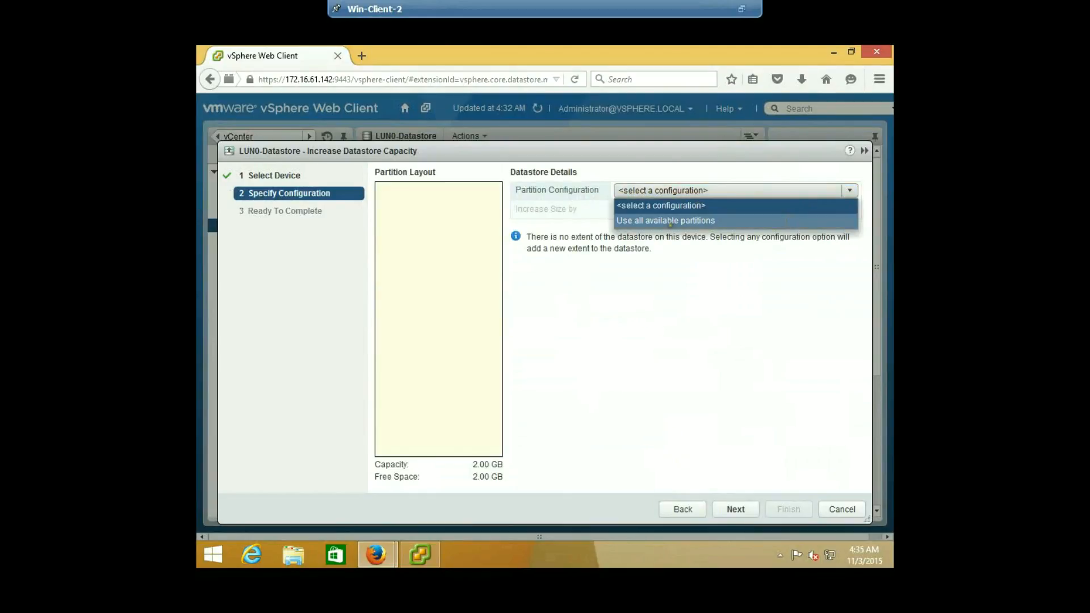
left_click(670, 221)
left_click(747, 506)
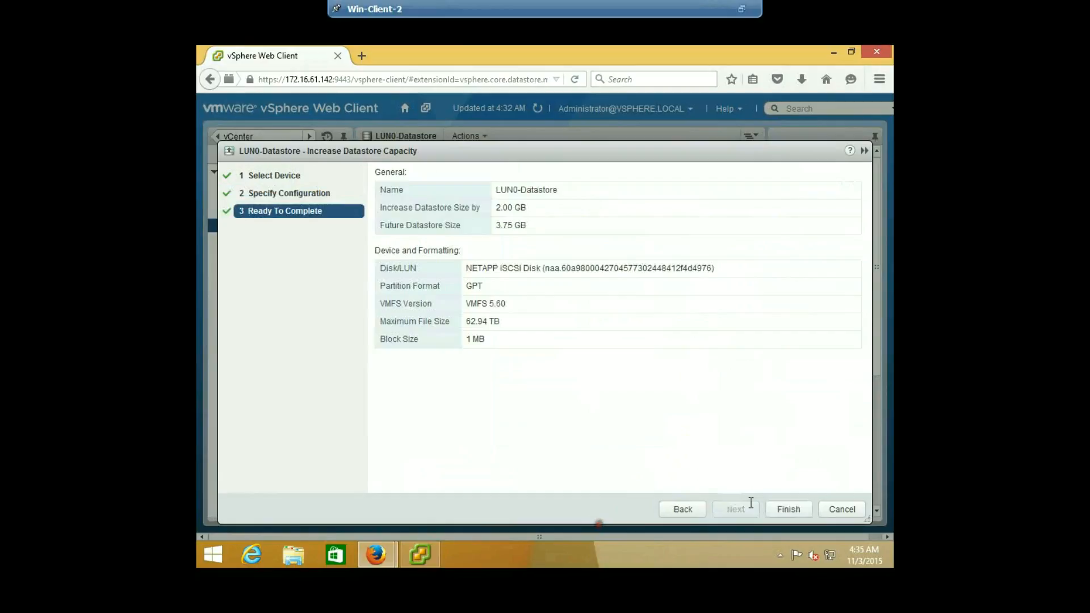
left_click(790, 508)
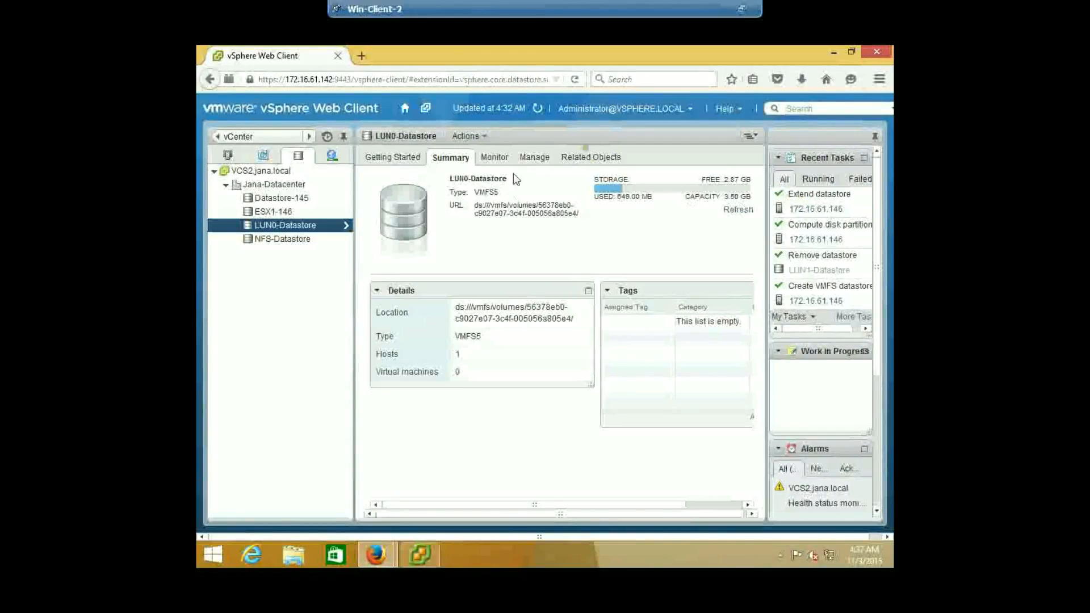
left_click(542, 162)
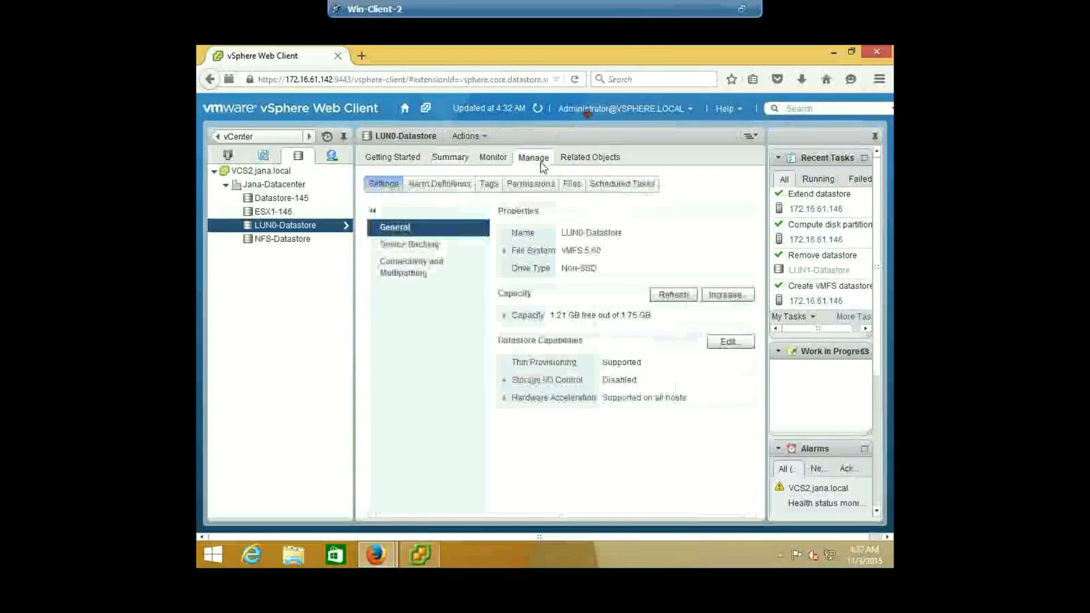
left_click(424, 247)
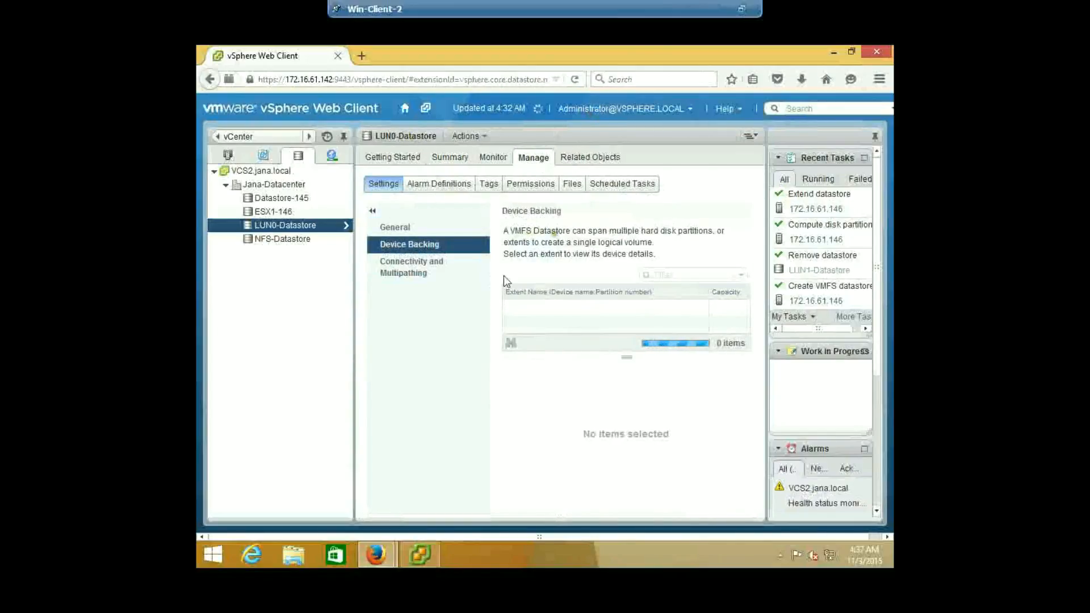
left_click(523, 323)
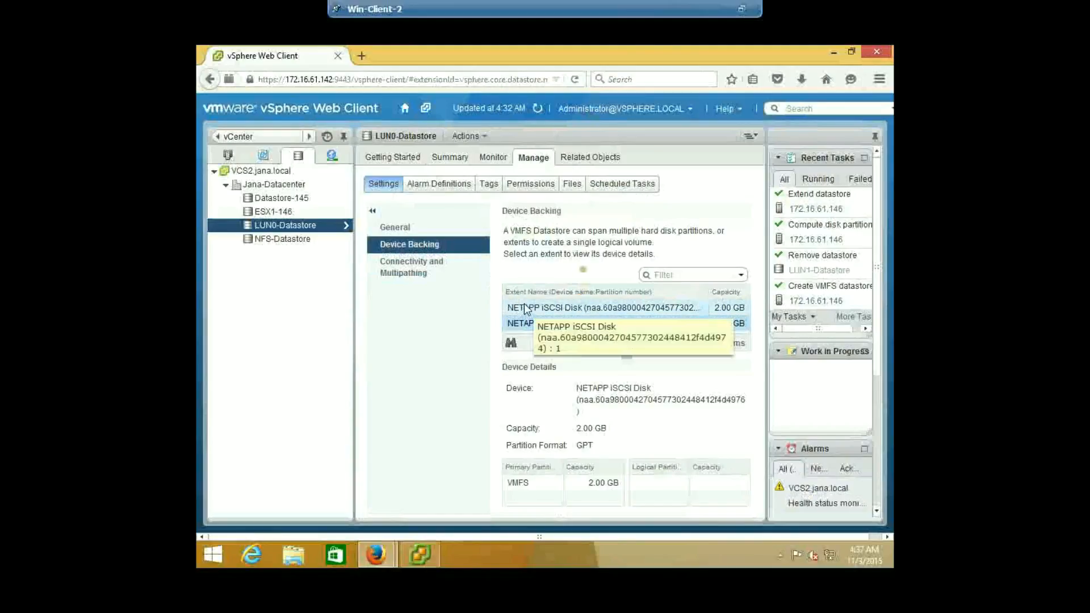